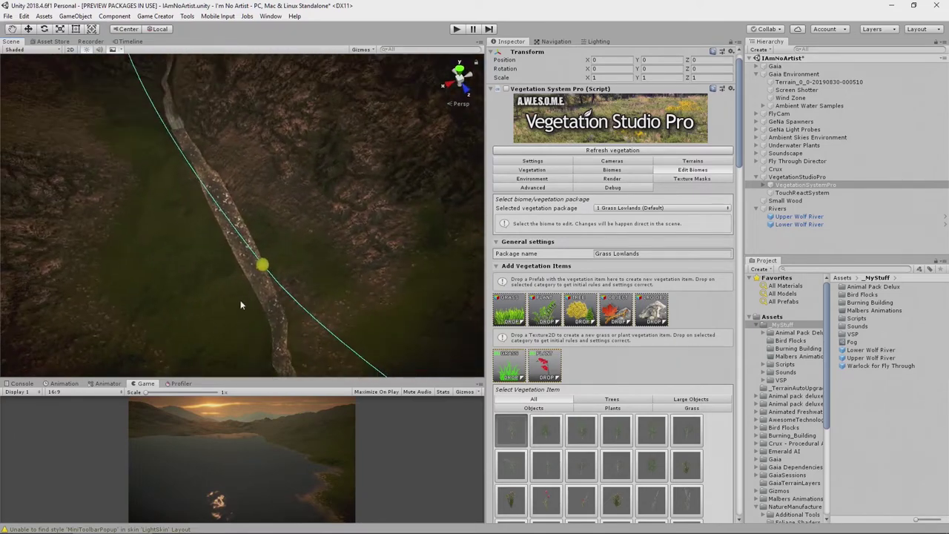
# Enable the Vegetation System Pro component and inspect the vegetation growing over the river bed
pyautogui.click(506, 89)
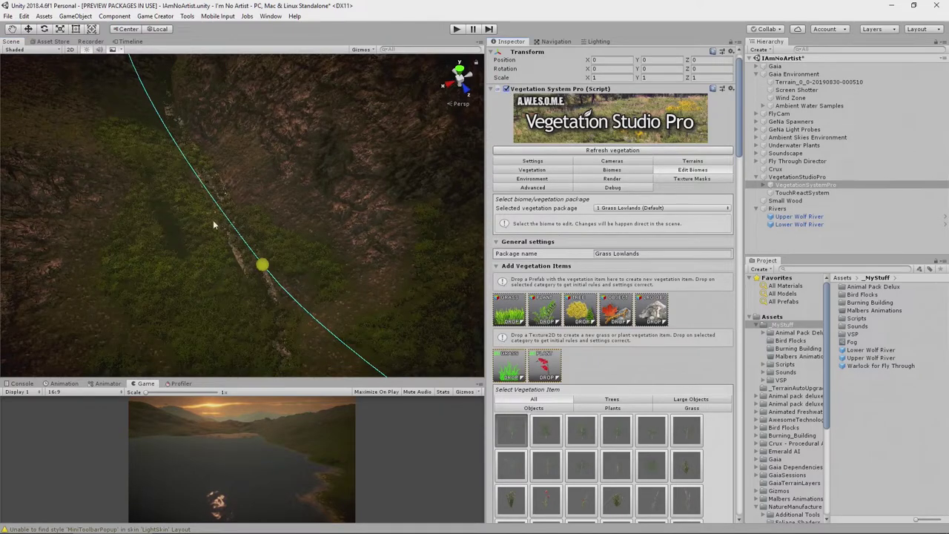
pyautogui.moveTo(253, 354); pyautogui.dragTo(237, 326, button='right')
pyautogui.moveTo(731, 287); pyautogui.dragTo(237, 299, button='right')
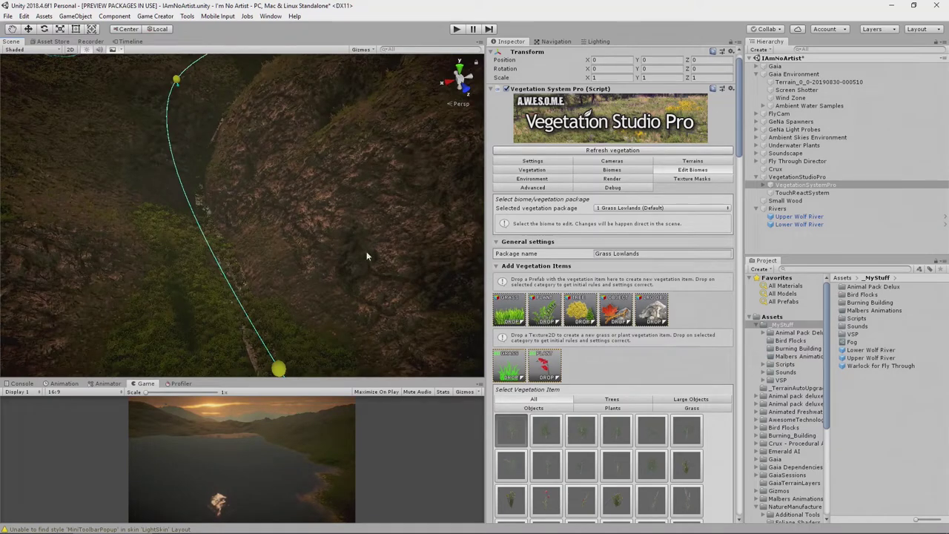
# Add a vegetation biome mask area to Lower Wolf River using its Vegetation Studio Pro settings
pyautogui.click(798, 217)
pyautogui.click(799, 224)
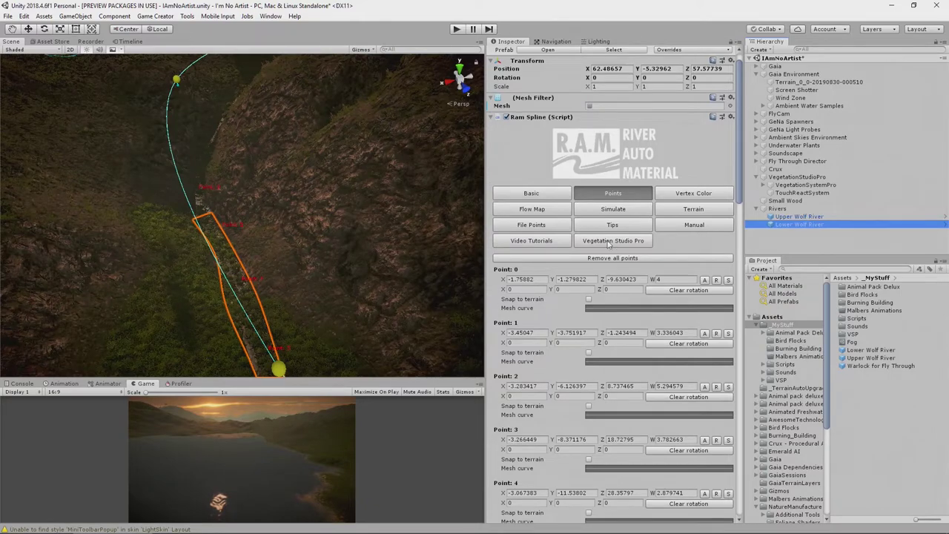
pyautogui.press('f')
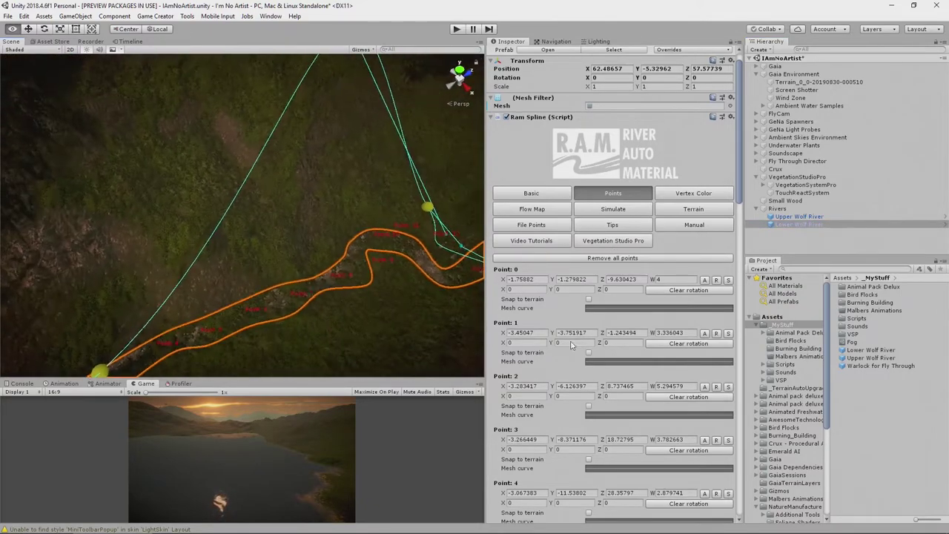
pyautogui.click(596, 244)
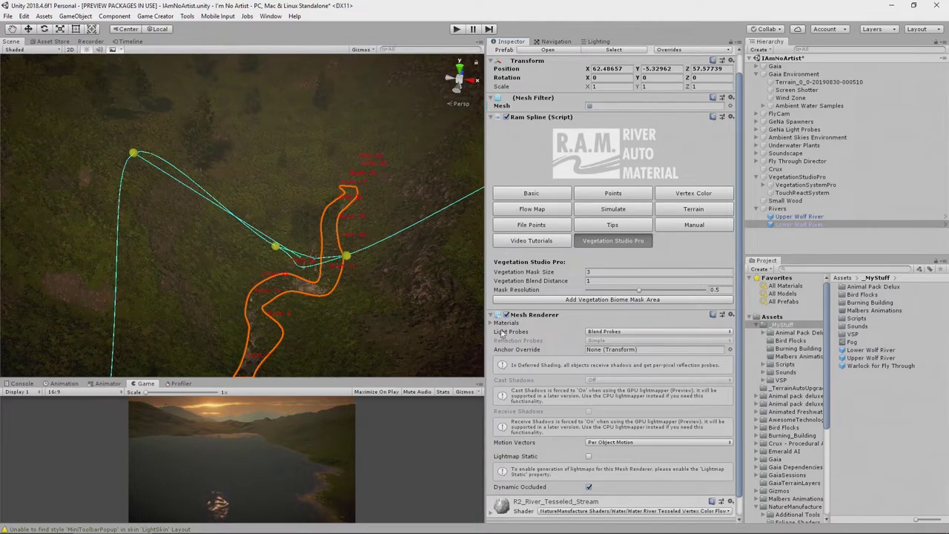
pyautogui.click(611, 299)
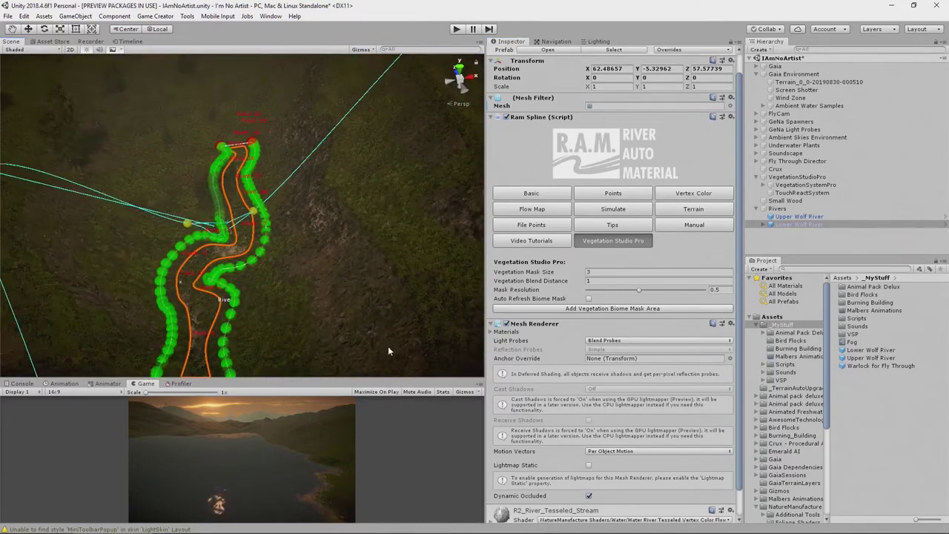
# Examine the blend, noise and biome settings of the MyMask object under Lower Wolf River
pyautogui.click(794, 224)
pyautogui.click(765, 224)
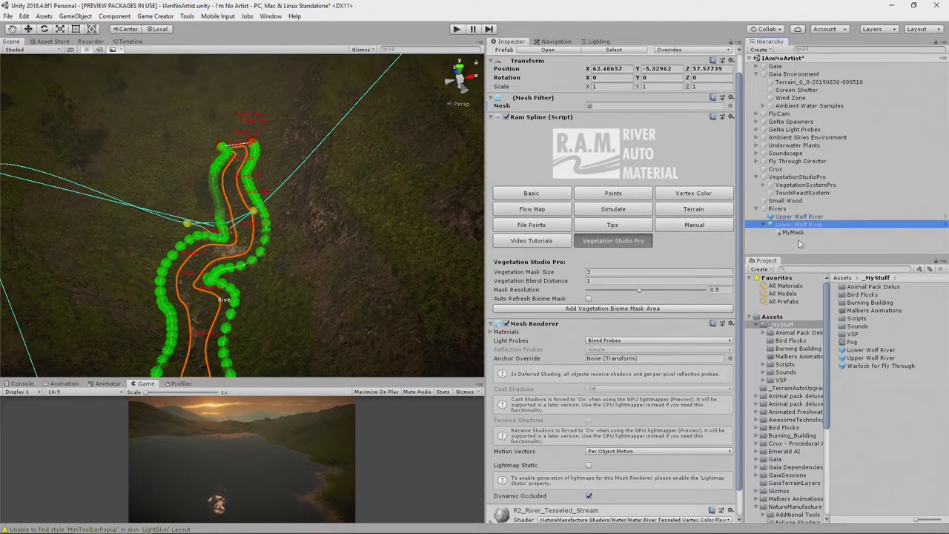
pyautogui.click(794, 233)
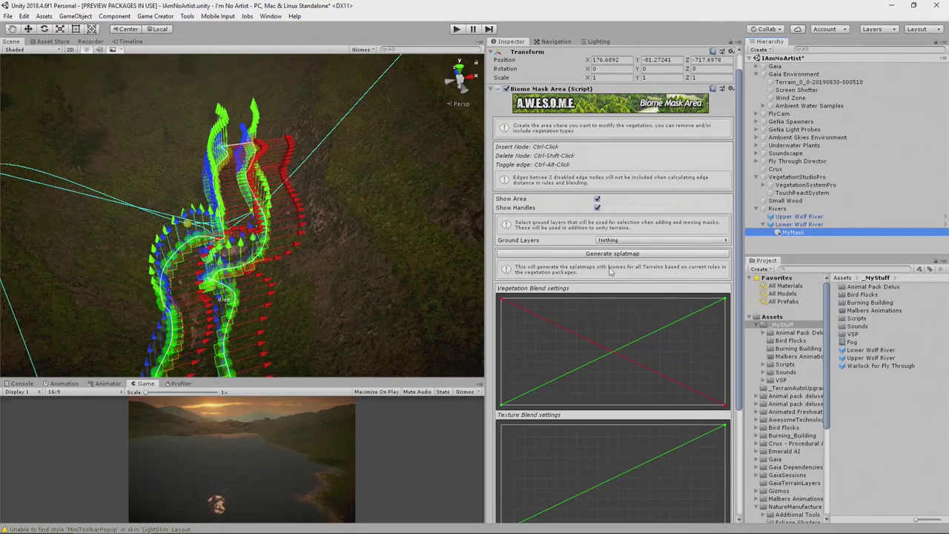
pyautogui.scroll(-5, 625, 400)
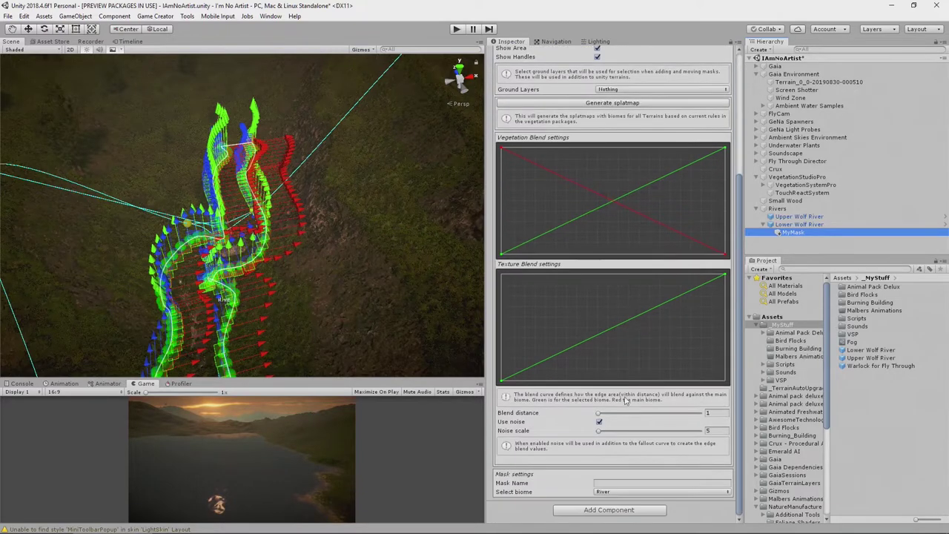
pyautogui.scroll(5, 624, 393)
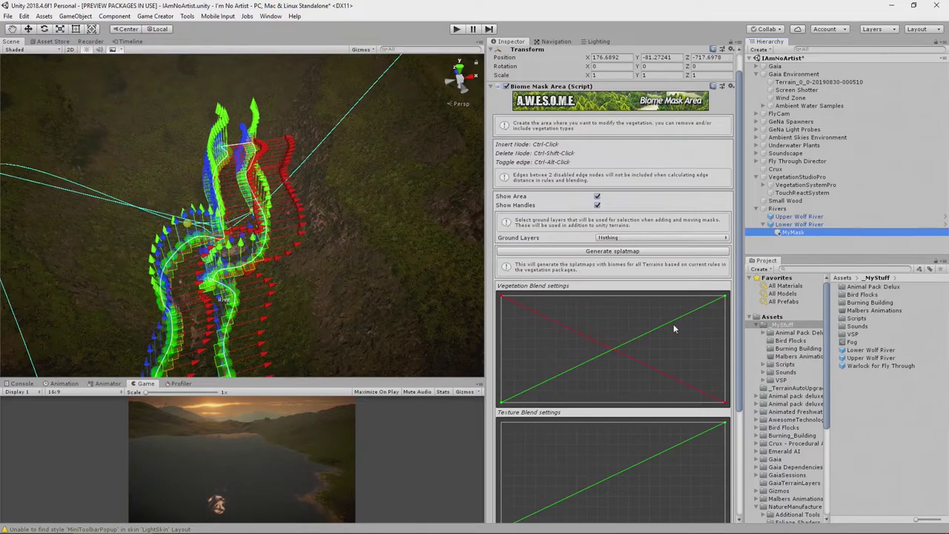
# Create a VegetationPackagePro asset of the 4 terrain texture Biome type in the VSP folder and name it Grasslands River
pyautogui.click(782, 381)
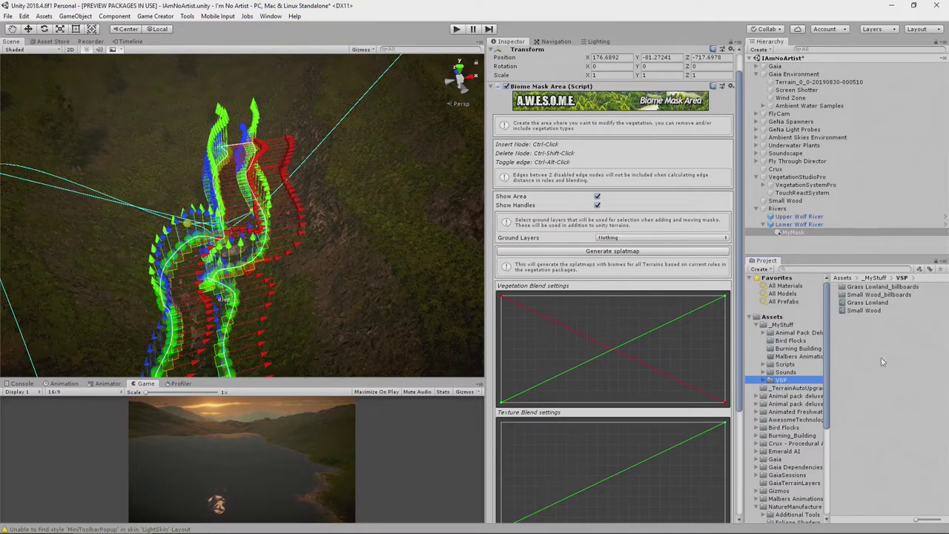
pyautogui.click(851, 337)
pyautogui.rightClick(852, 337)
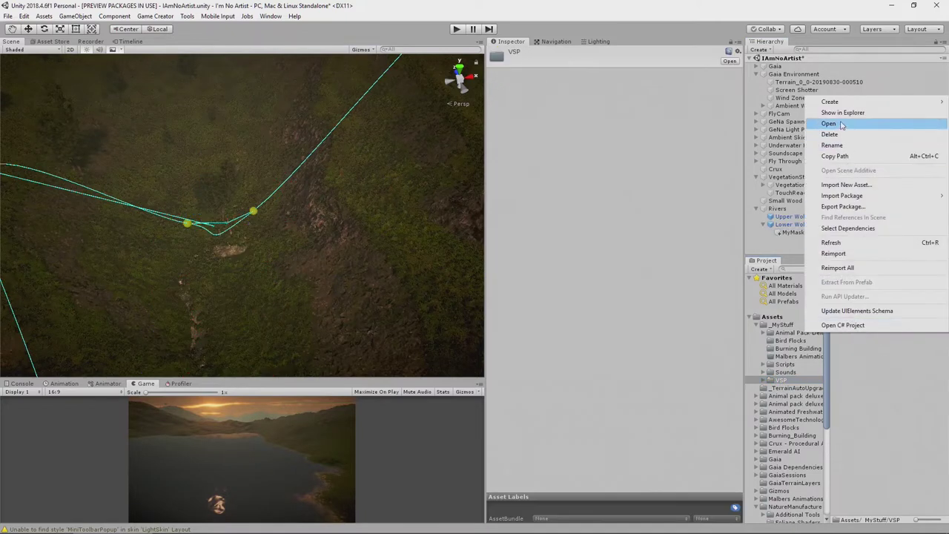
pyautogui.moveTo(843, 106)
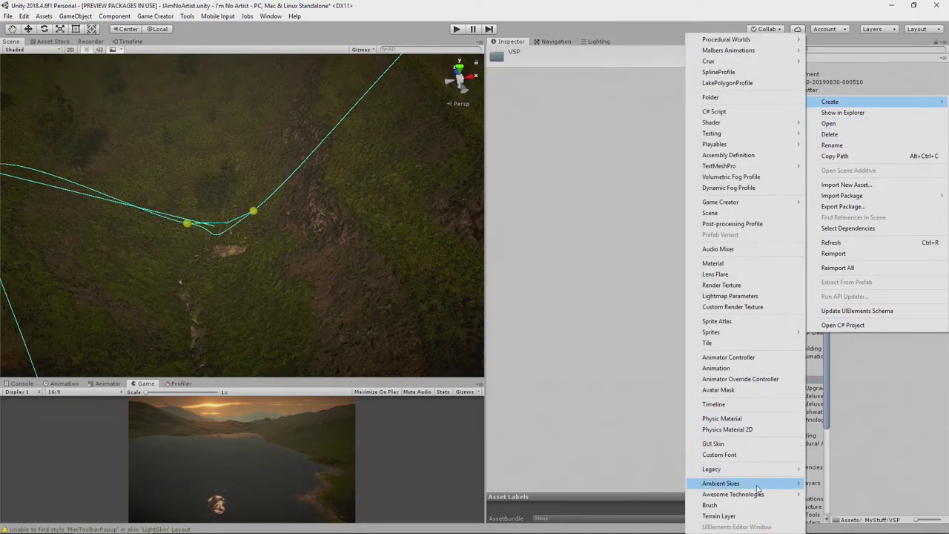
pyautogui.moveTo(759, 499)
pyautogui.moveTo(866, 517)
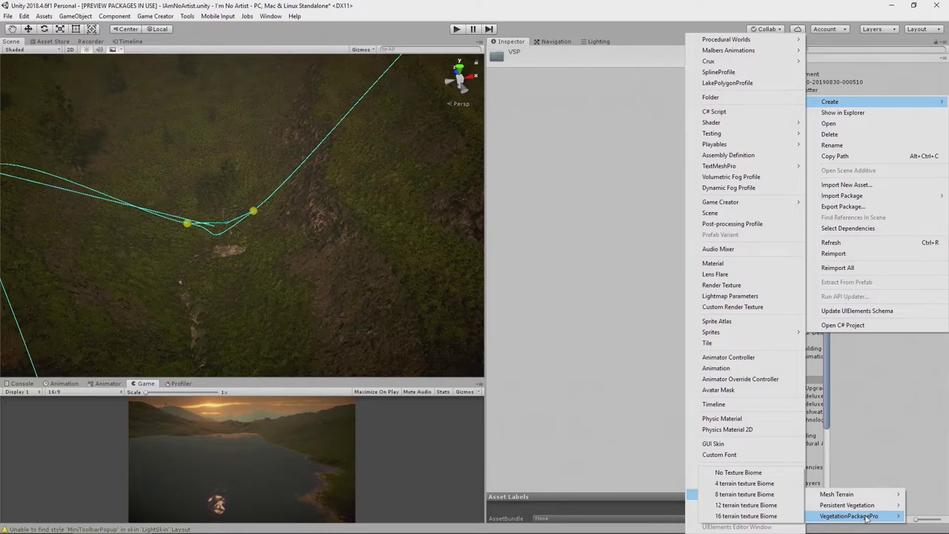
pyautogui.click(745, 484)
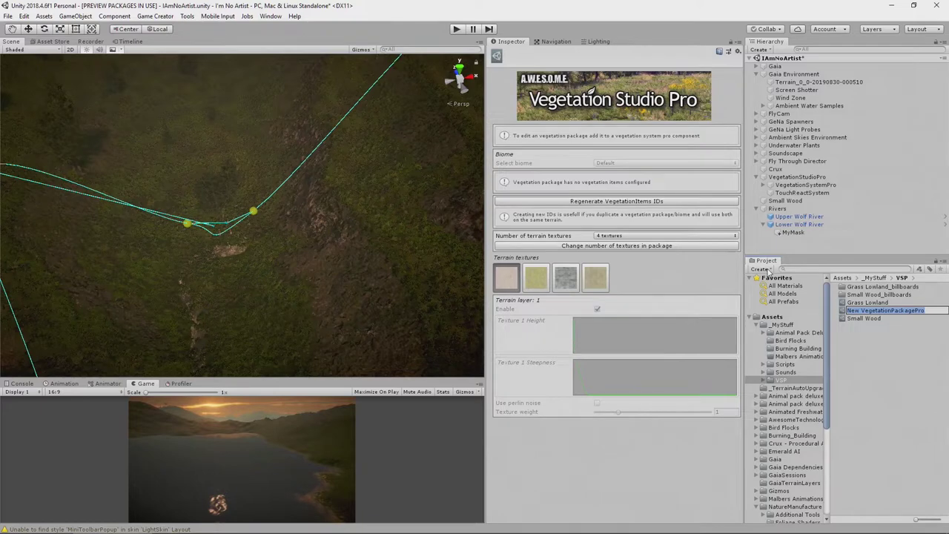
pyautogui.write('Grasslands River')
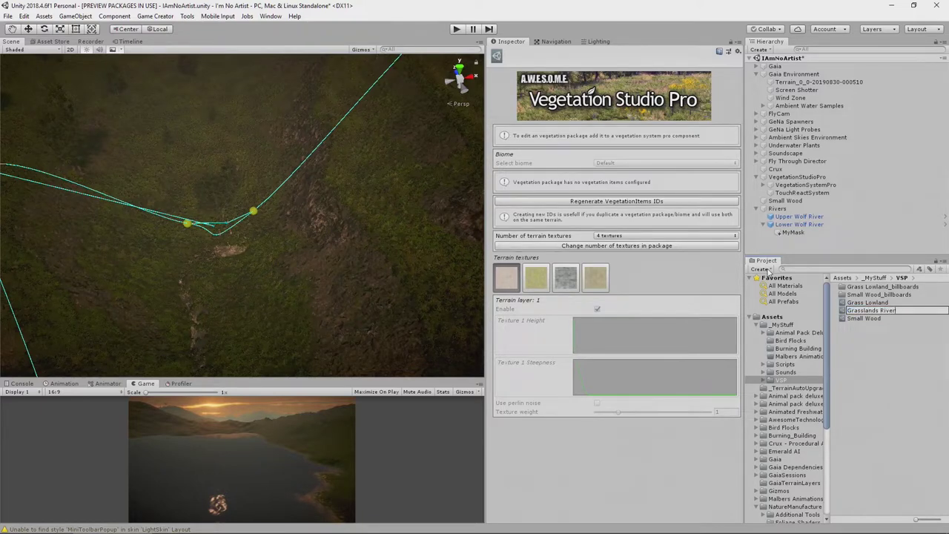
pyautogui.press('Return')
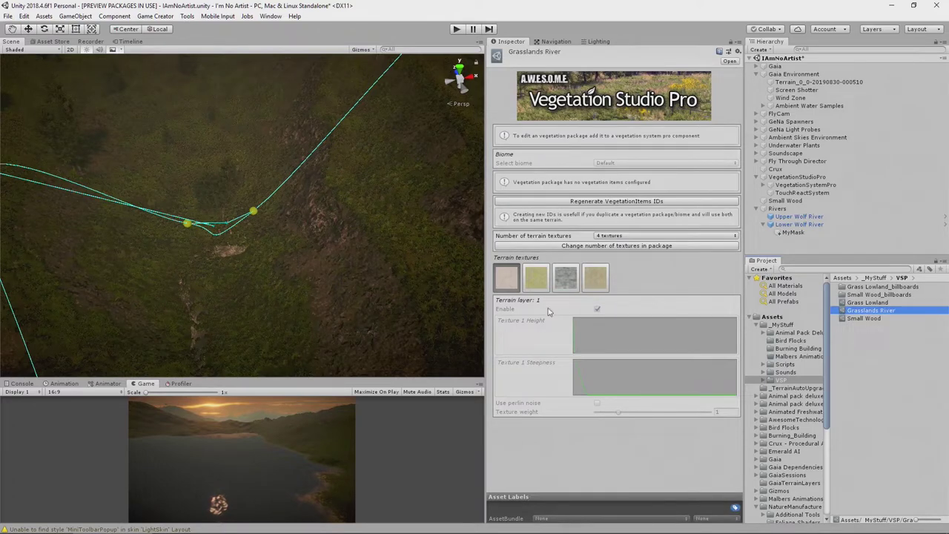
# Add the Grasslands River vegetation package to the biomes of VegetationSystemPro
pyautogui.click(791, 186)
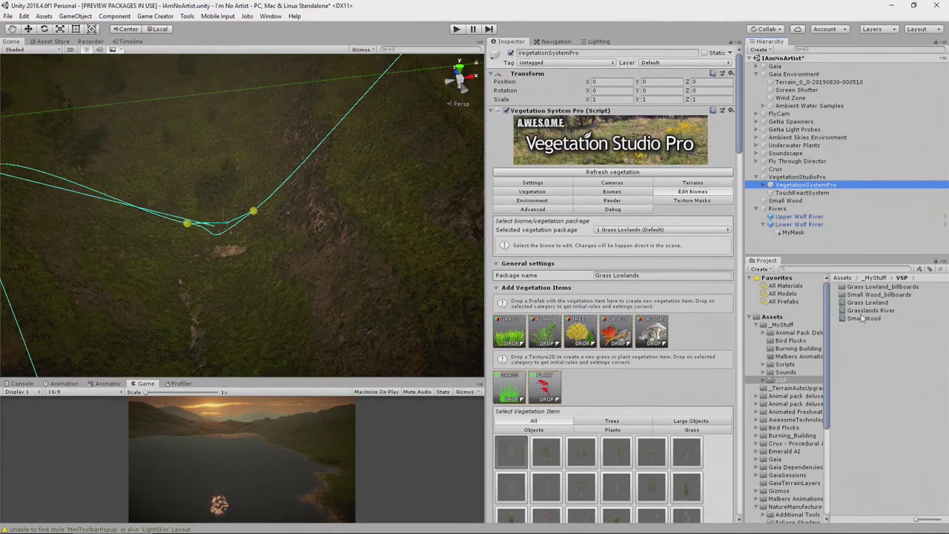
pyautogui.moveTo(868, 310); pyautogui.dragTo(901, 310)
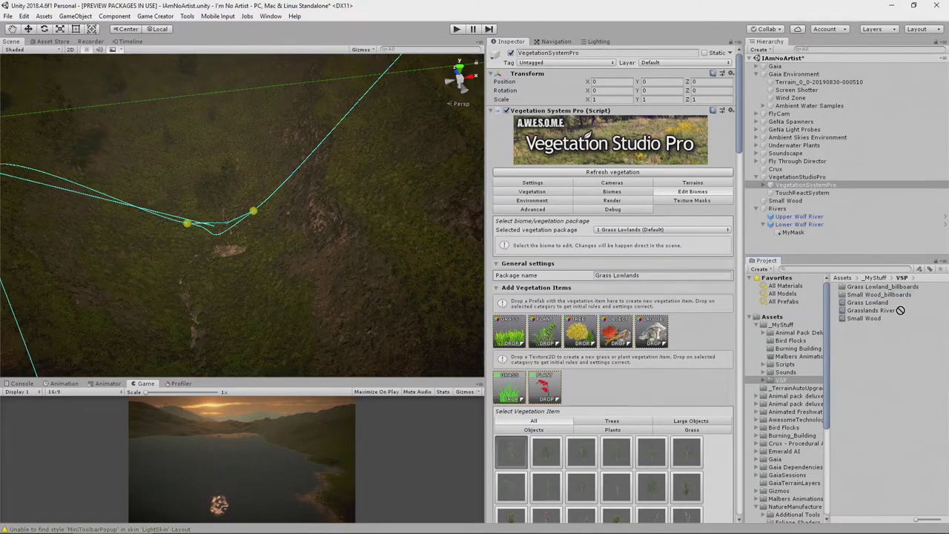
pyautogui.click(610, 193)
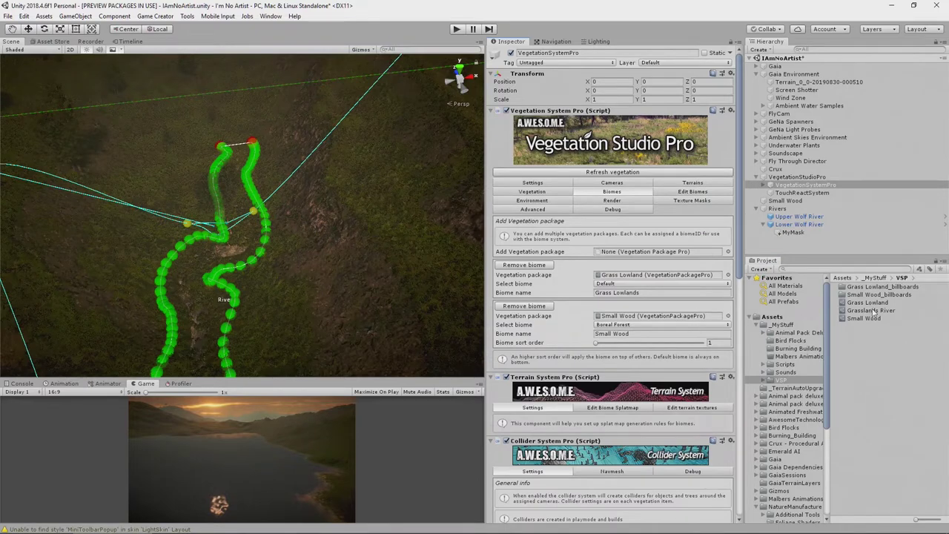
pyautogui.moveTo(879, 309); pyautogui.dragTo(660, 254)
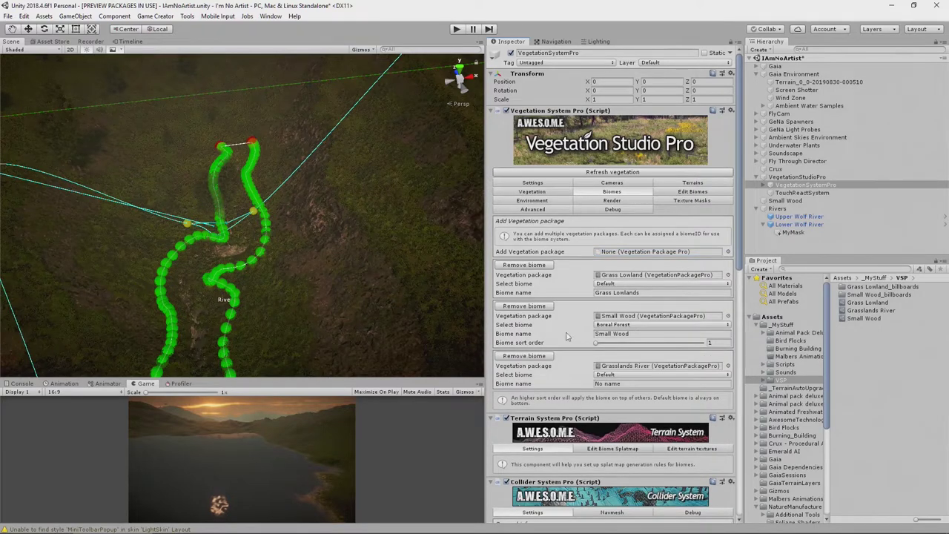
# Name the newly added biome Grasslands River and set its biome type to River
pyautogui.click(625, 383)
pyautogui.write('Grasslands ')
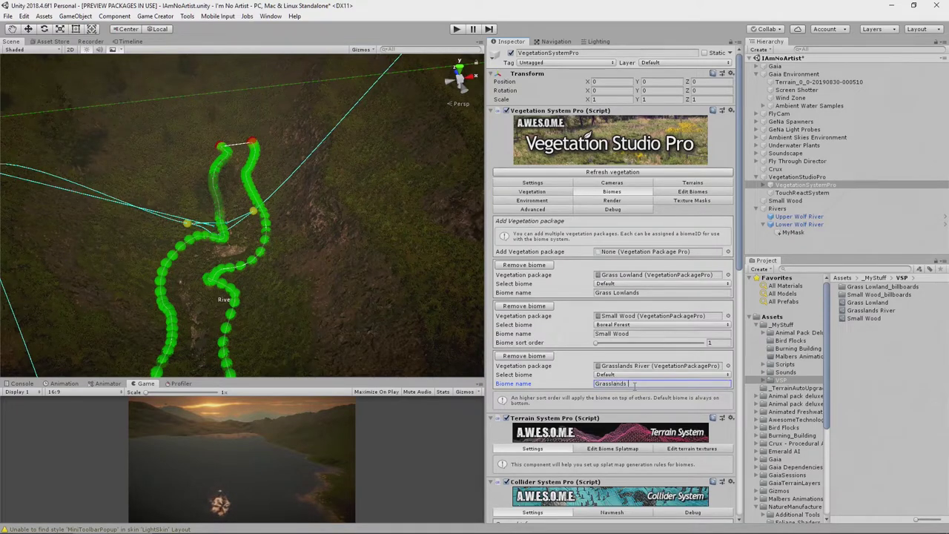
pyautogui.write('River')
pyautogui.click(617, 375)
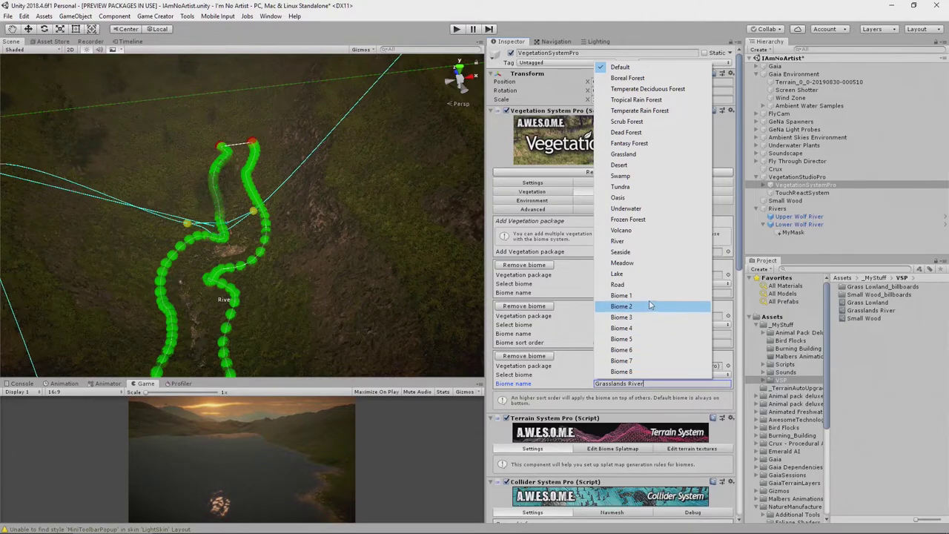
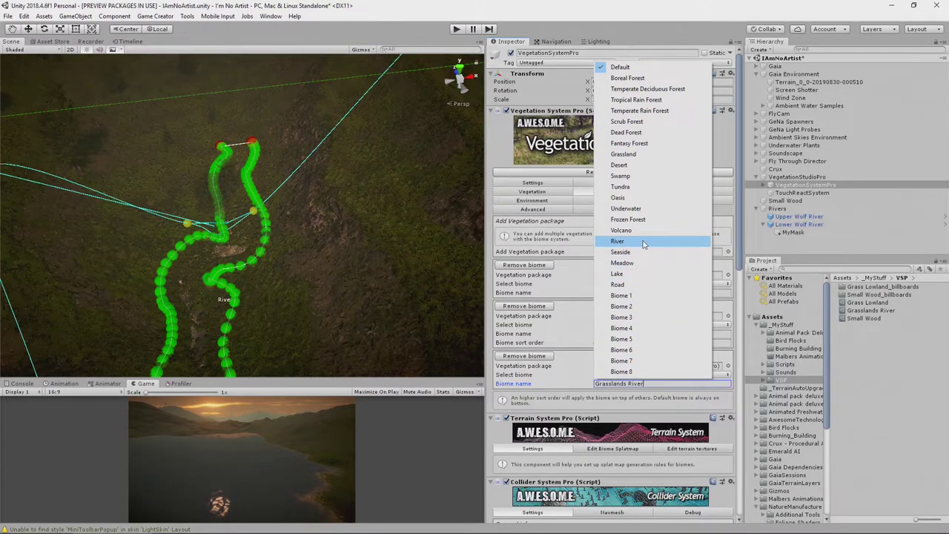
pyautogui.click(644, 242)
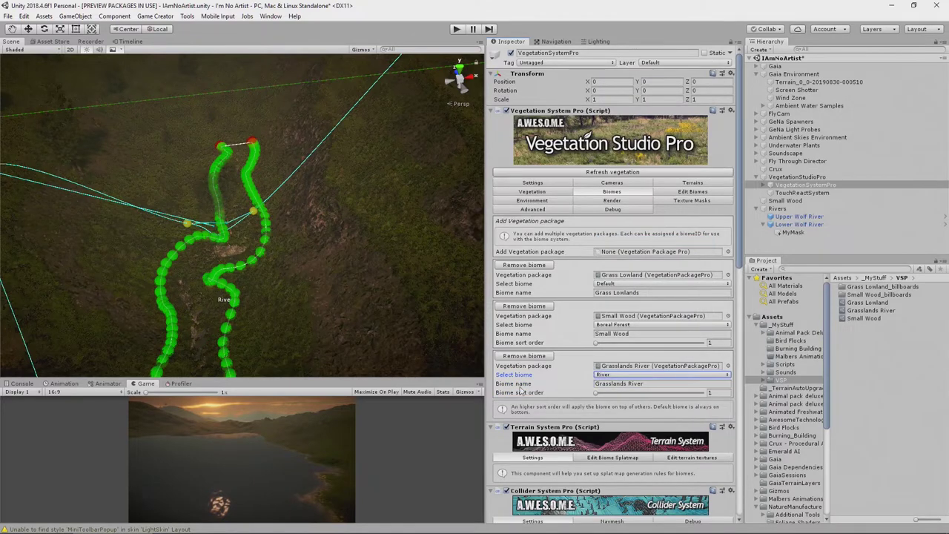
# Select the Grasslands River (River) vegetation package for biome editing
pyautogui.click(714, 192)
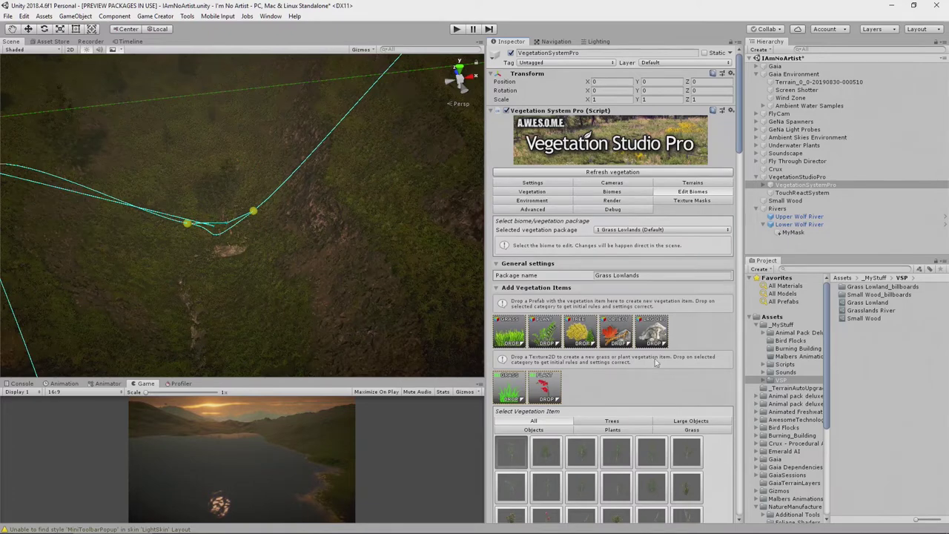
pyautogui.click(640, 230)
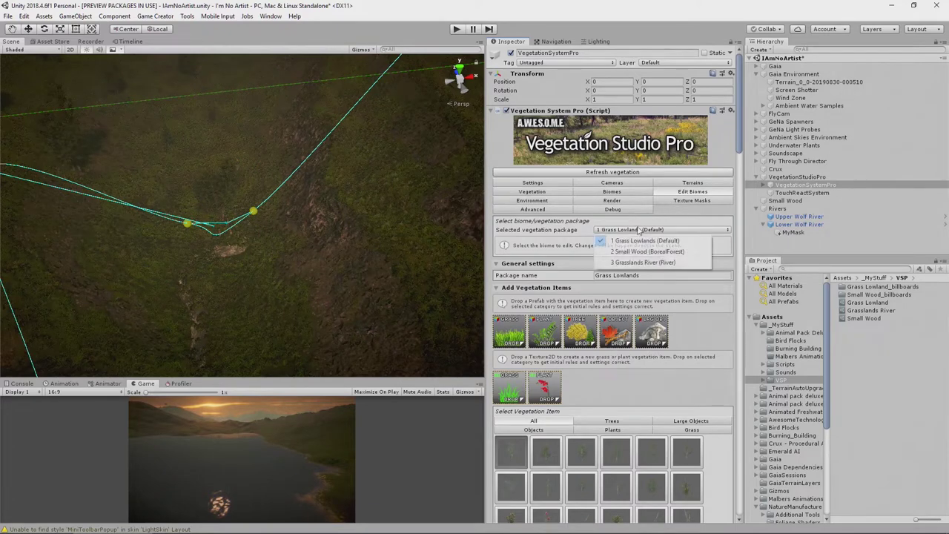
pyautogui.click(642, 263)
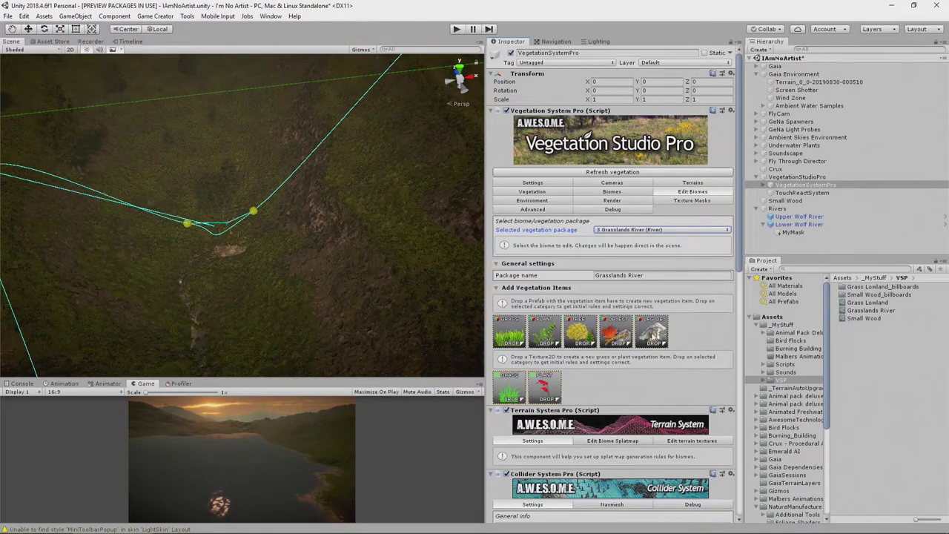
# Look through the VegetationSystemPro components and the MyMask biome mask area settings
pyautogui.scroll(-15, 659, 335)
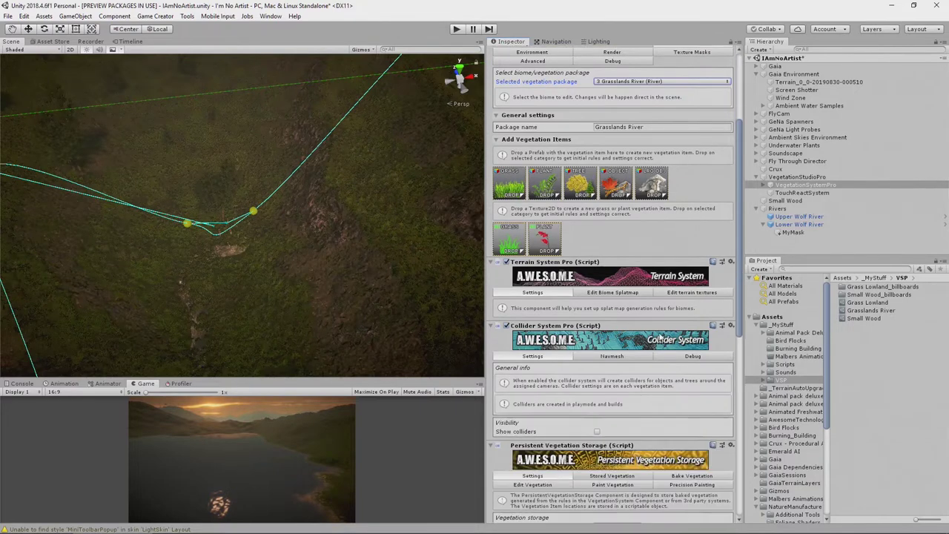
pyautogui.scroll(-2, 662, 339)
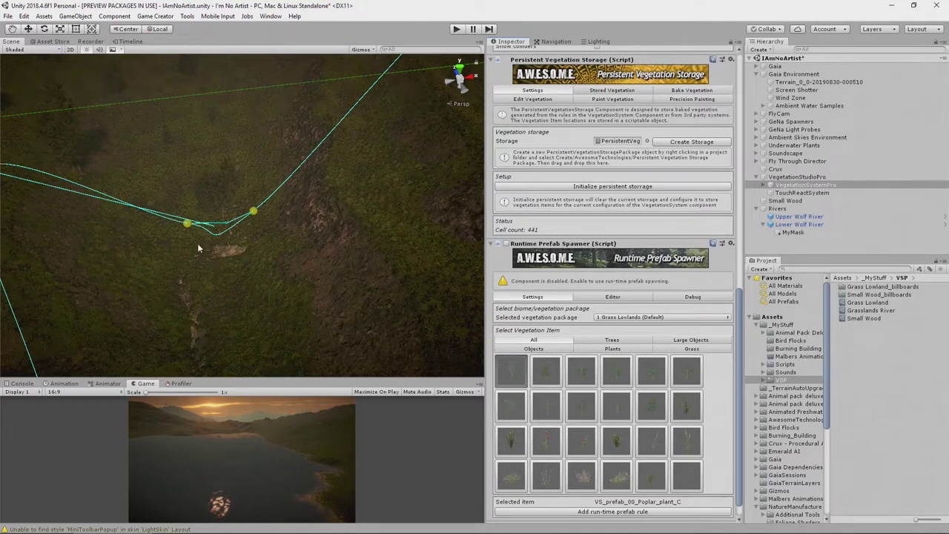
pyautogui.click(180, 304)
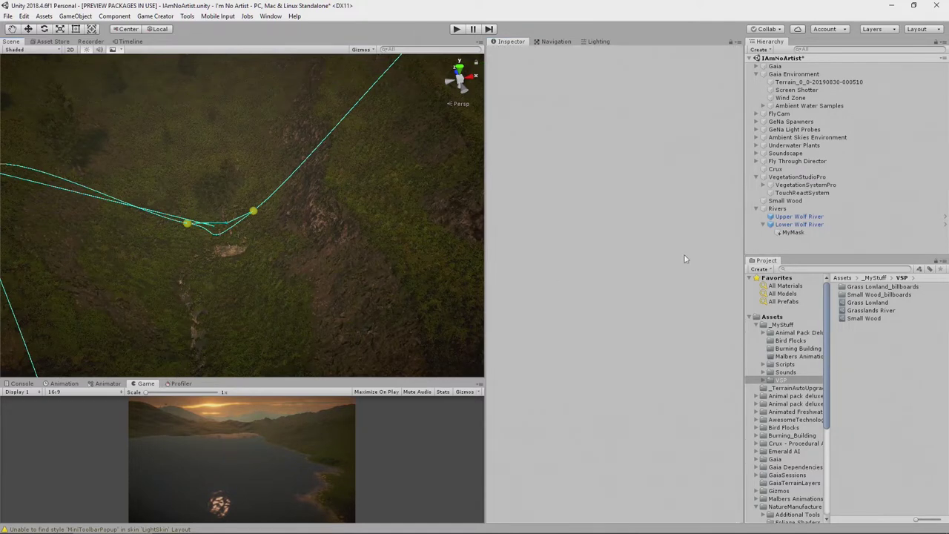
pyautogui.click(793, 233)
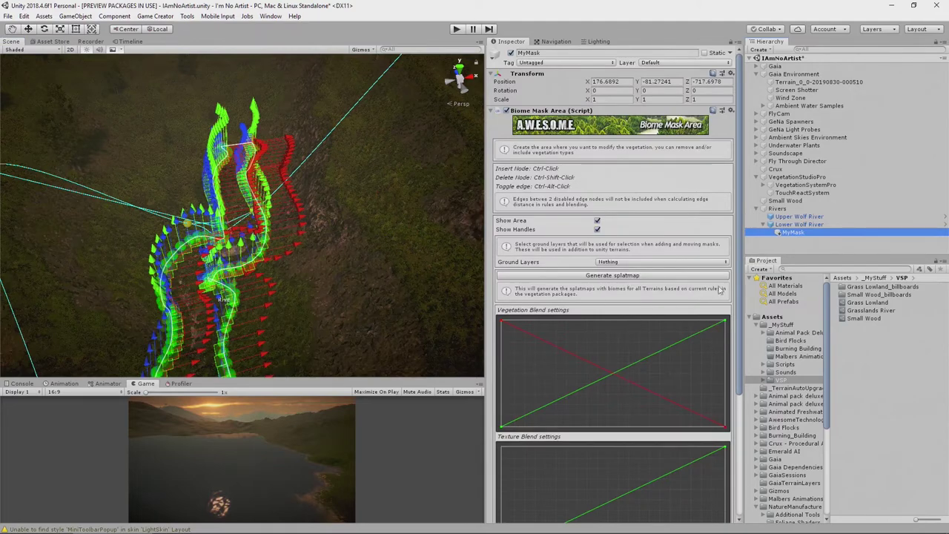
pyautogui.click(777, 184)
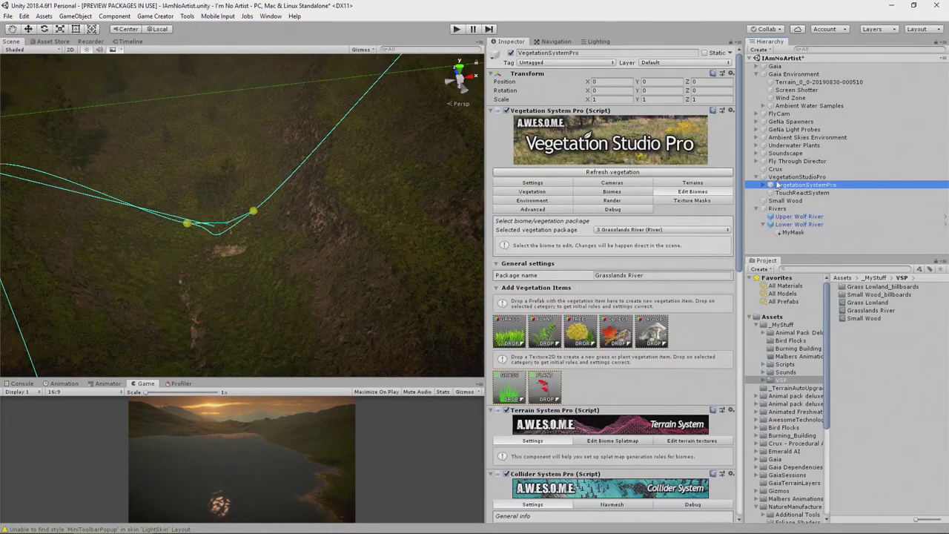
pyautogui.scroll(-10, 630, 326)
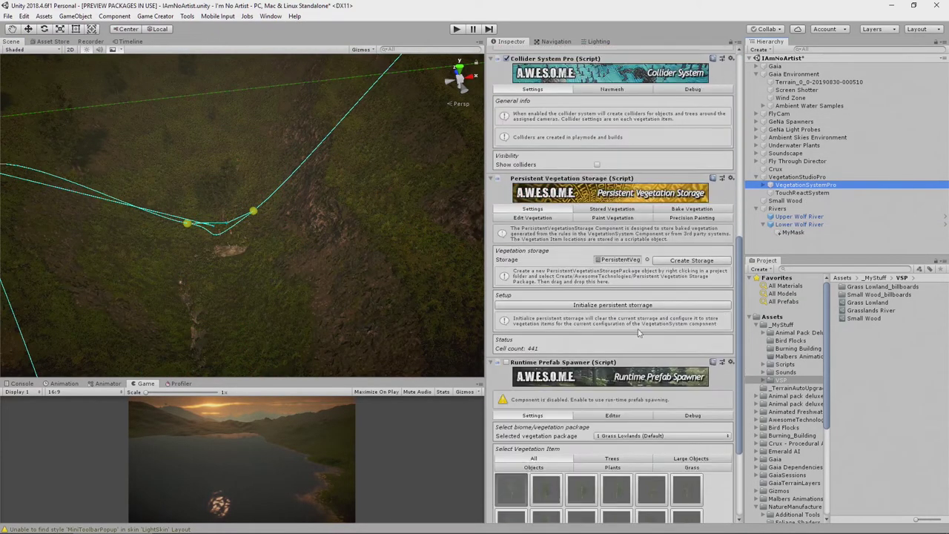
pyautogui.scroll(-3, 639, 333)
pyautogui.scroll(-2, 640, 329)
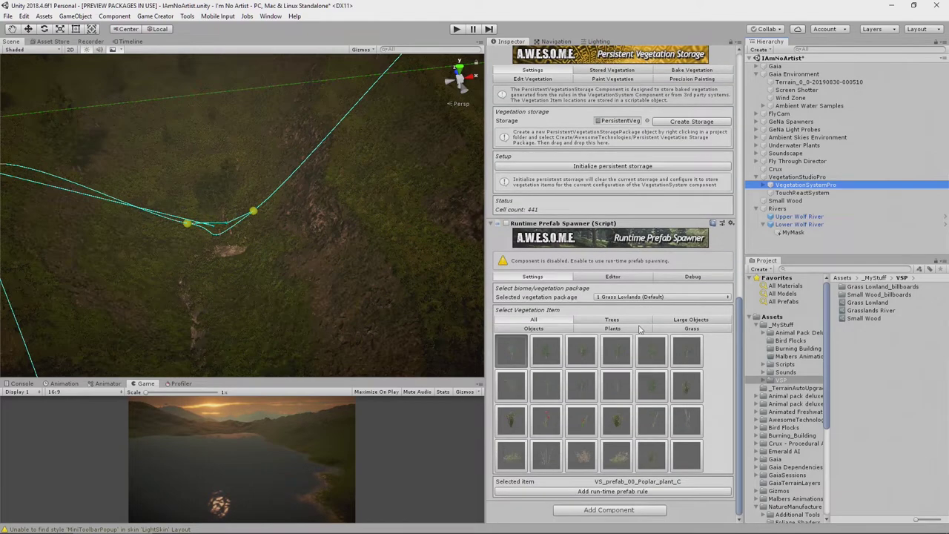
# Display the stored vegetation of the Grass Lowlands (Default) package in Persistent Vegetation Storage
pyautogui.scroll(3, 607, 245)
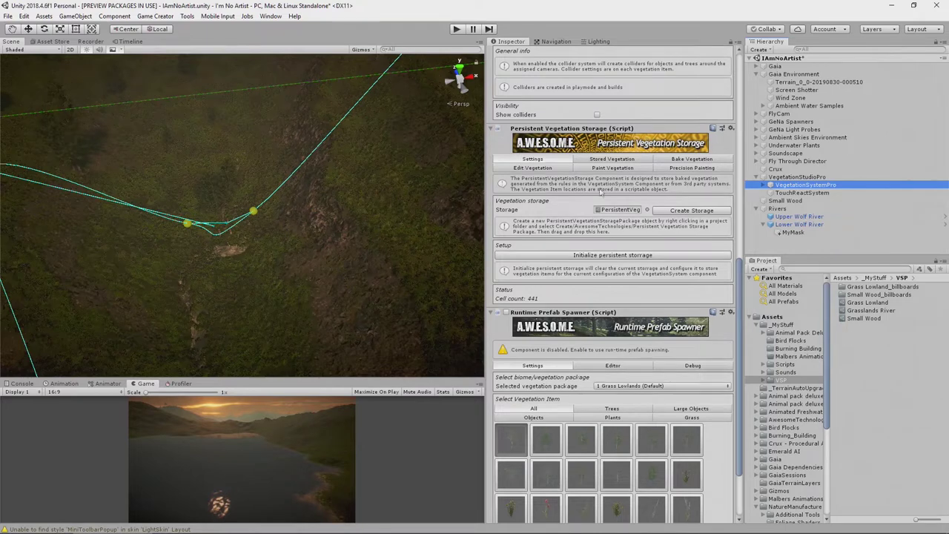
pyautogui.scroll(1, 584, 244)
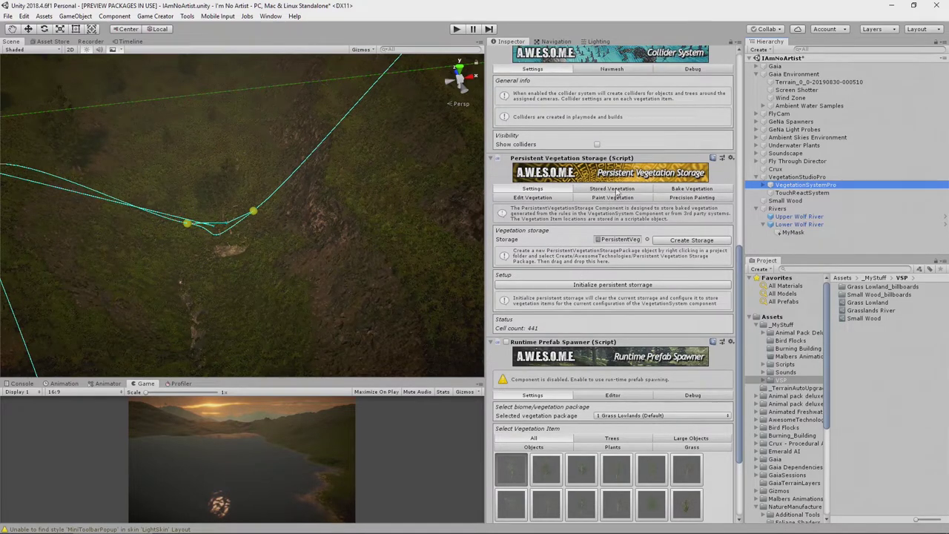
pyautogui.click(694, 189)
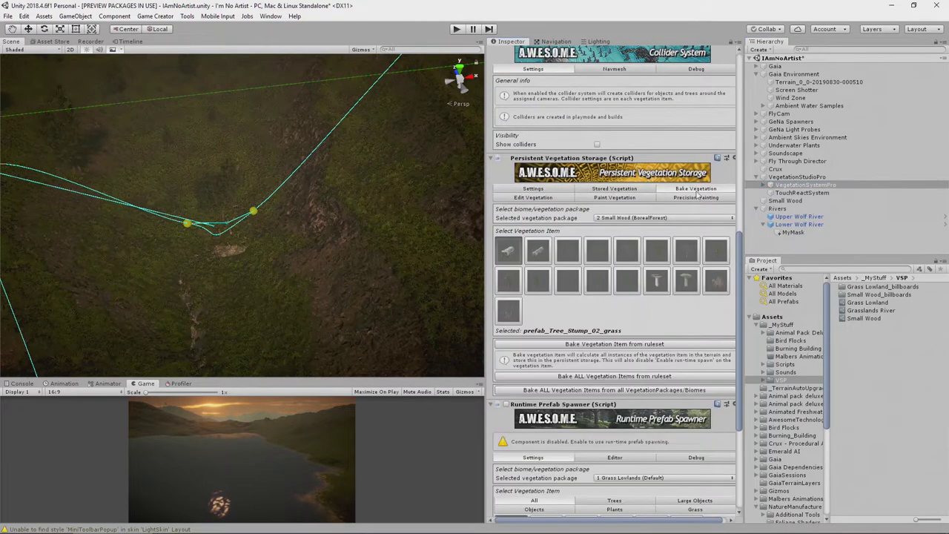
pyautogui.click(614, 189)
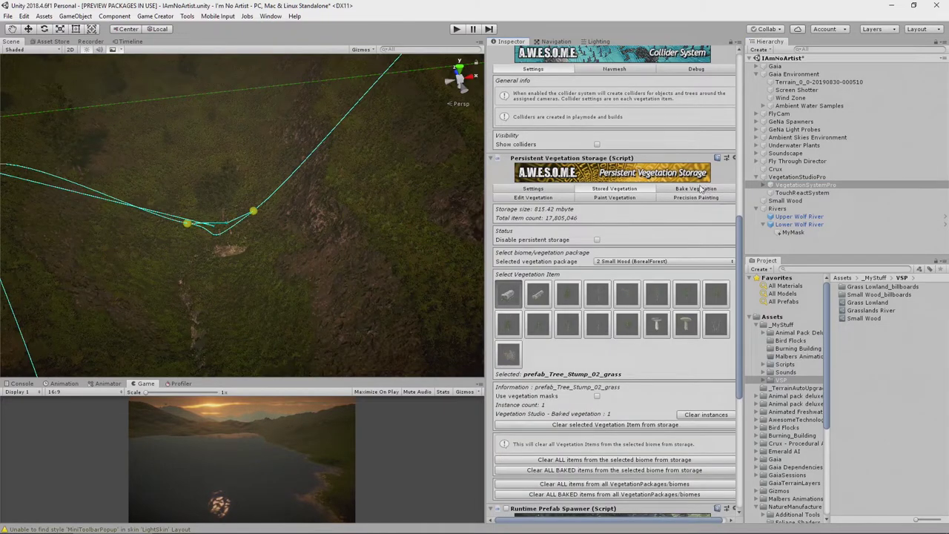
pyautogui.click(652, 261)
pyautogui.click(645, 272)
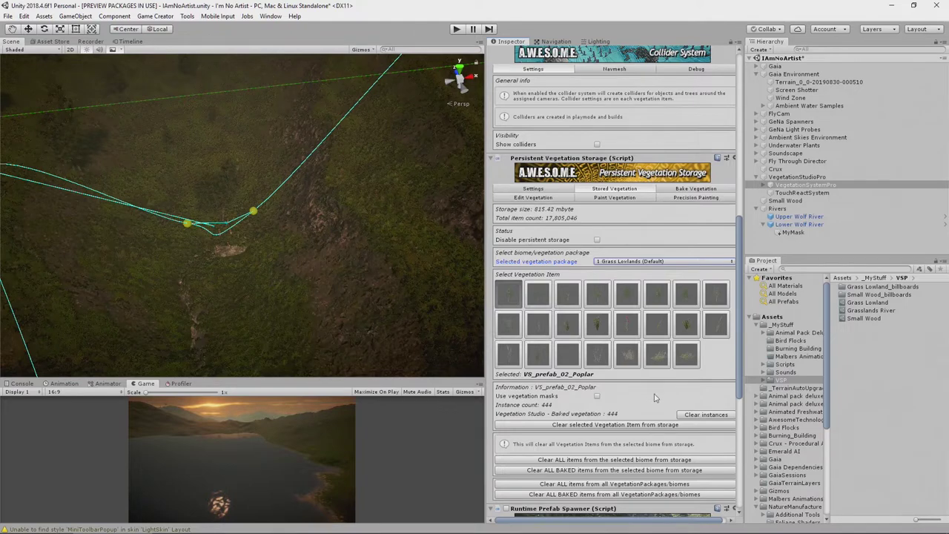
# Clear all baked items of the Grass Lowlands biome from persistent storage and enable run-time spawn for them
pyautogui.scroll(-2, 654, 397)
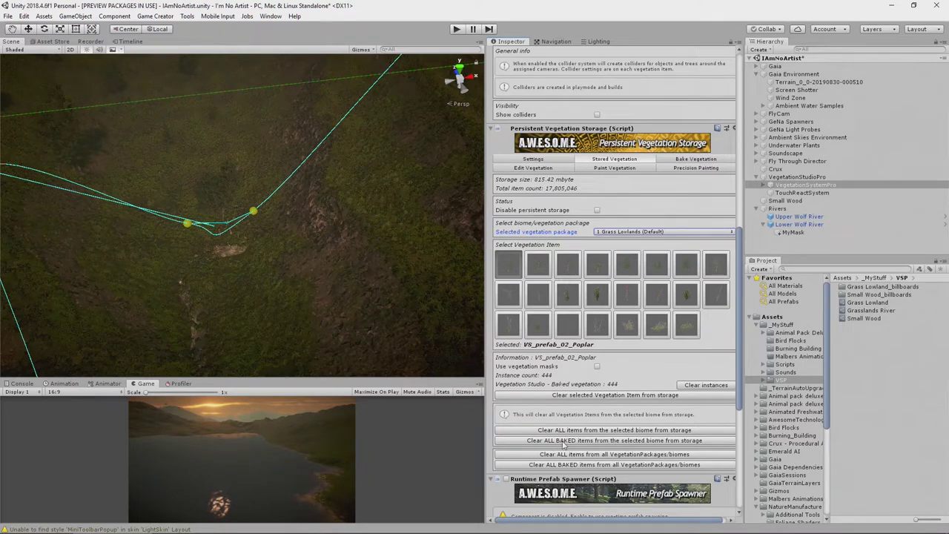
pyautogui.click(616, 440)
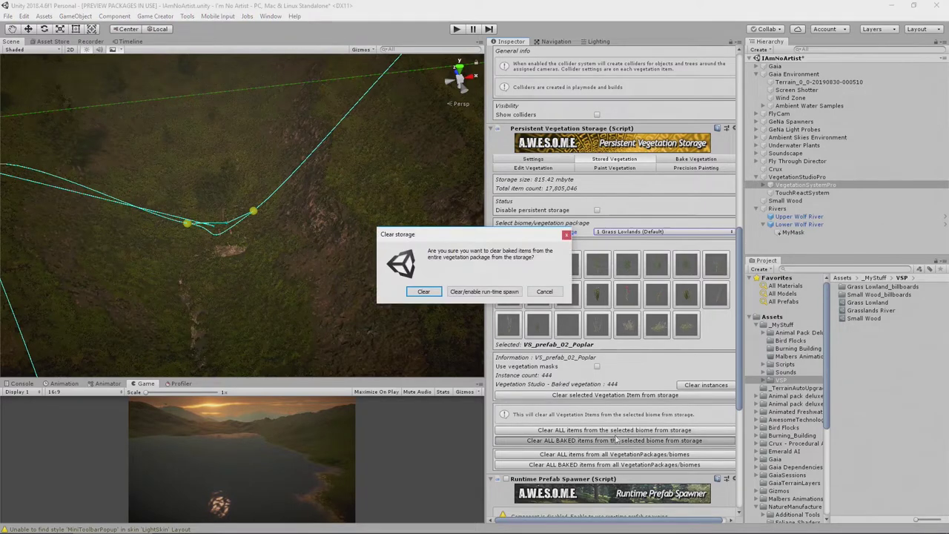
pyautogui.click(553, 291)
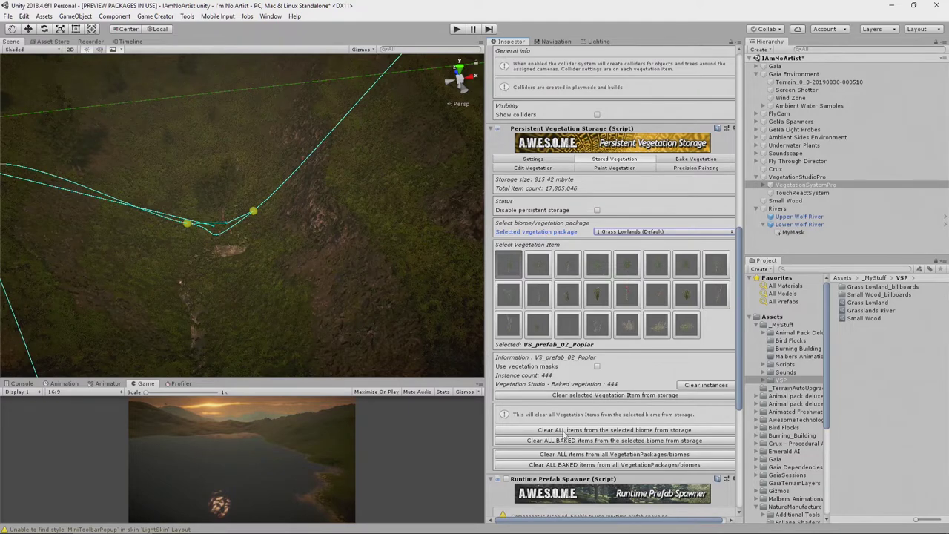
pyautogui.click(614, 442)
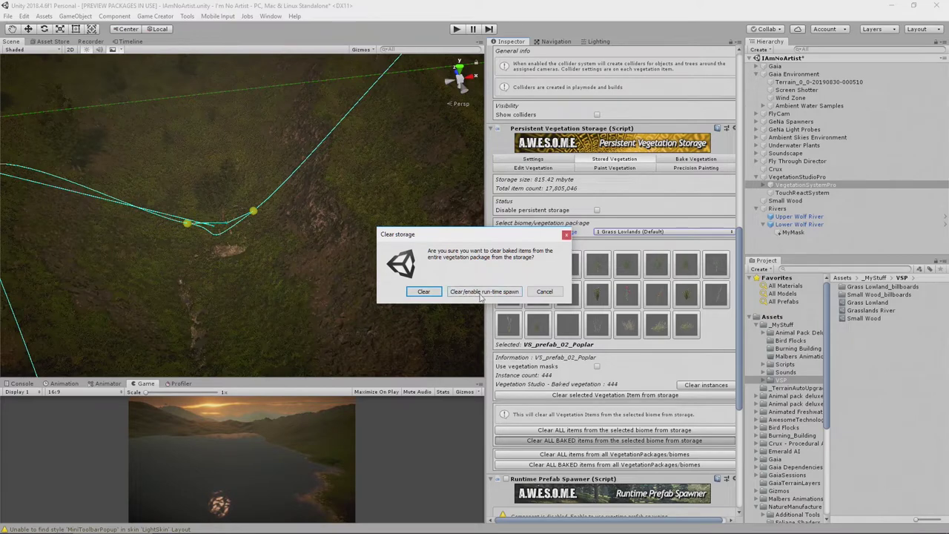
pyautogui.click(482, 294)
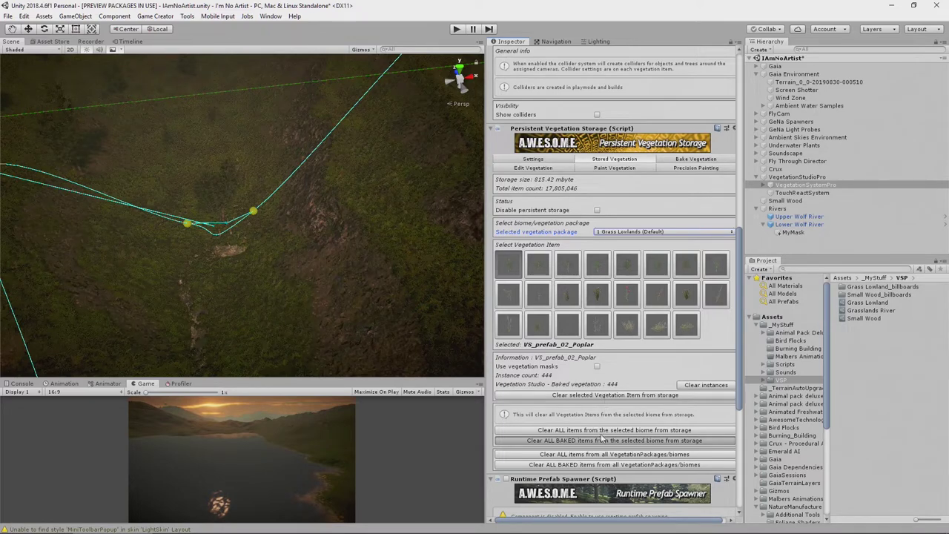
pyautogui.click(611, 443)
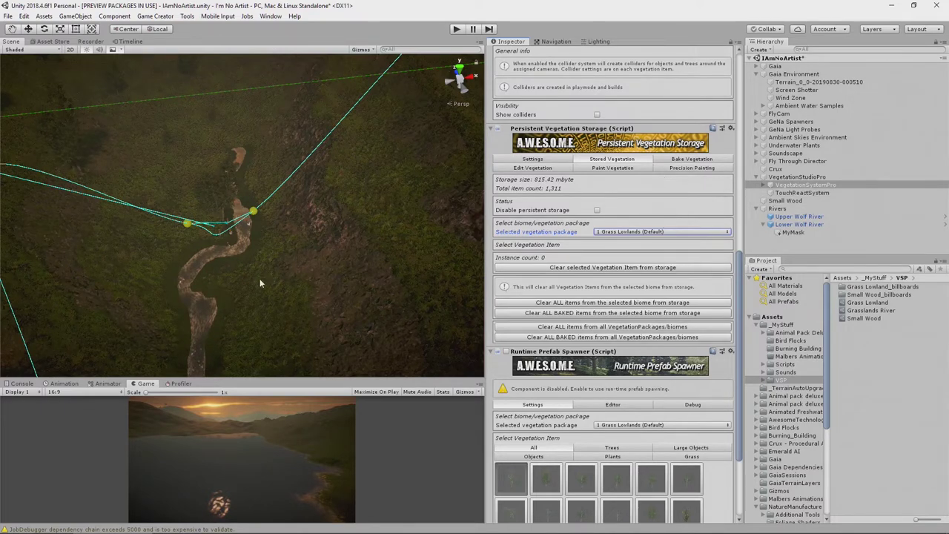
# Read the textures from the terrain into the Grasslands River (River) package in Terrain System Pro
pyautogui.moveTo(220, 274); pyautogui.dragTo(244, 282, button='right')
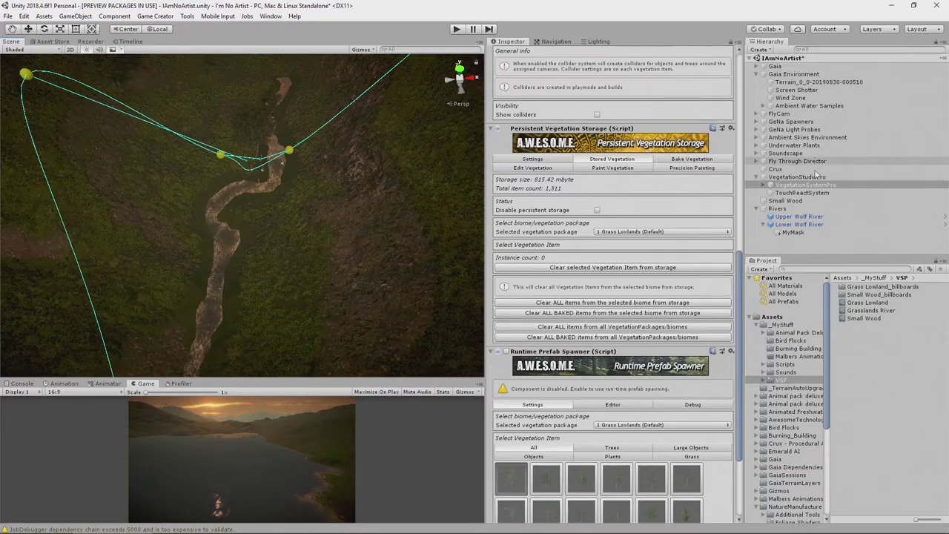
pyautogui.scroll(10, 668, 155)
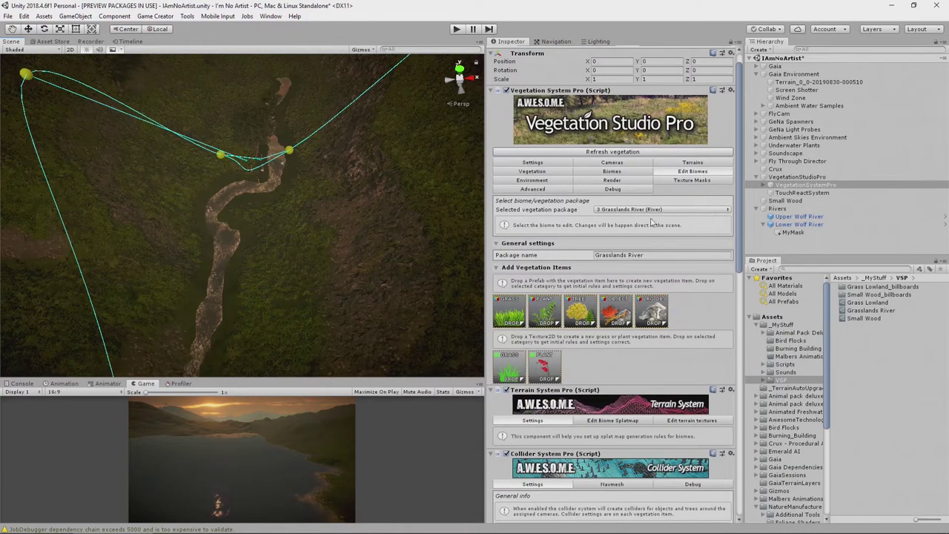
pyautogui.scroll(-8, 676, 256)
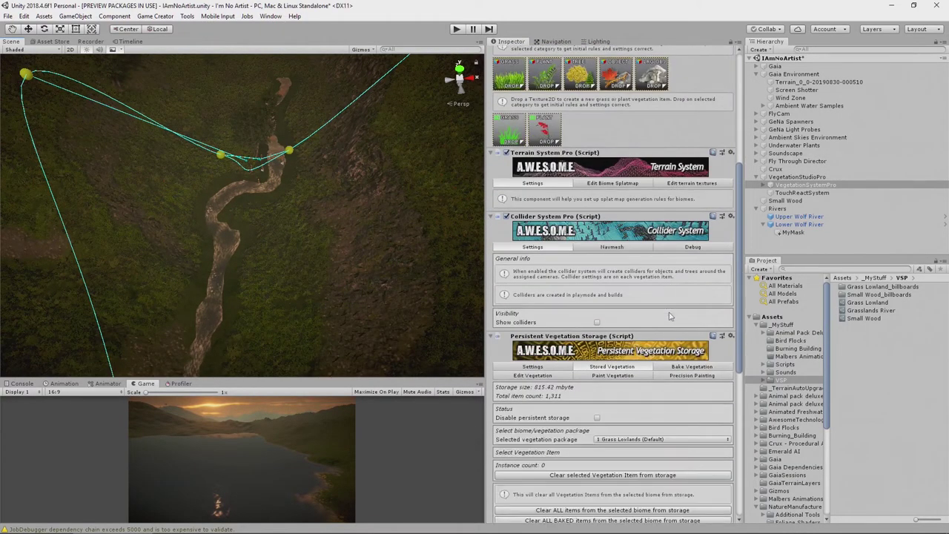
pyautogui.scroll(-1, 656, 376)
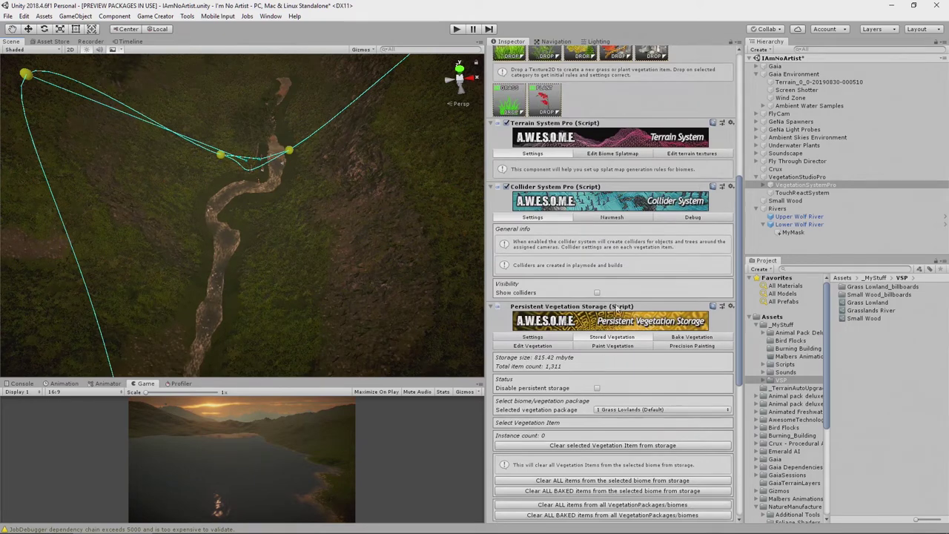
pyautogui.scroll(1, 617, 353)
pyautogui.click(691, 183)
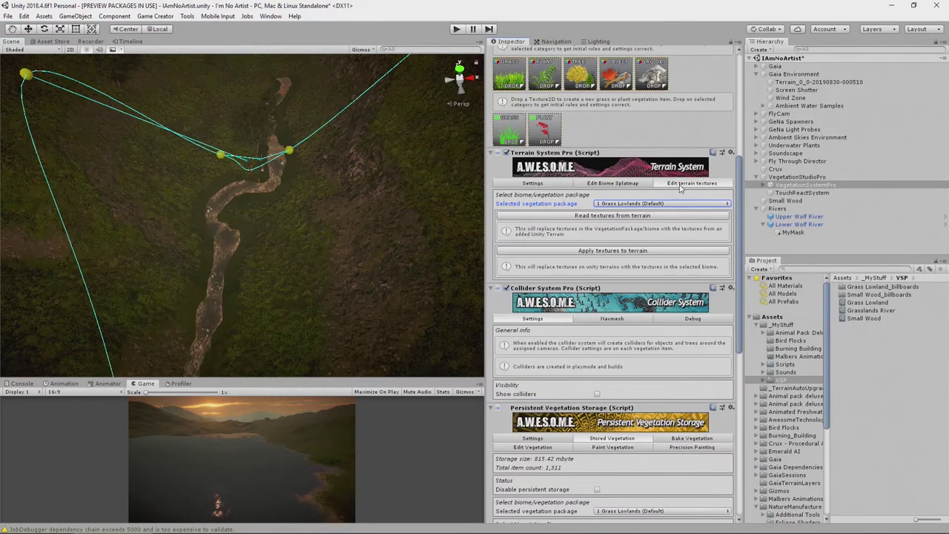
pyautogui.click(610, 217)
pyautogui.click(622, 205)
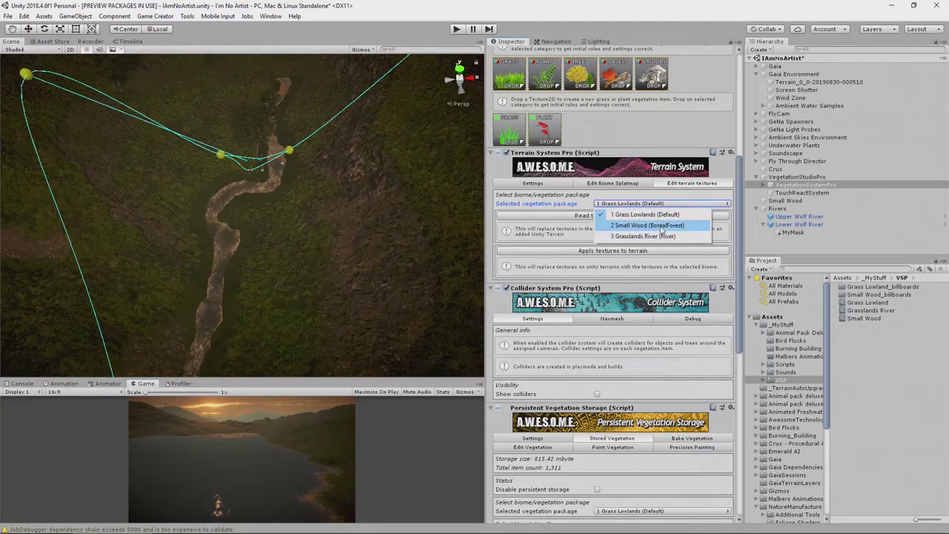
pyautogui.click(651, 235)
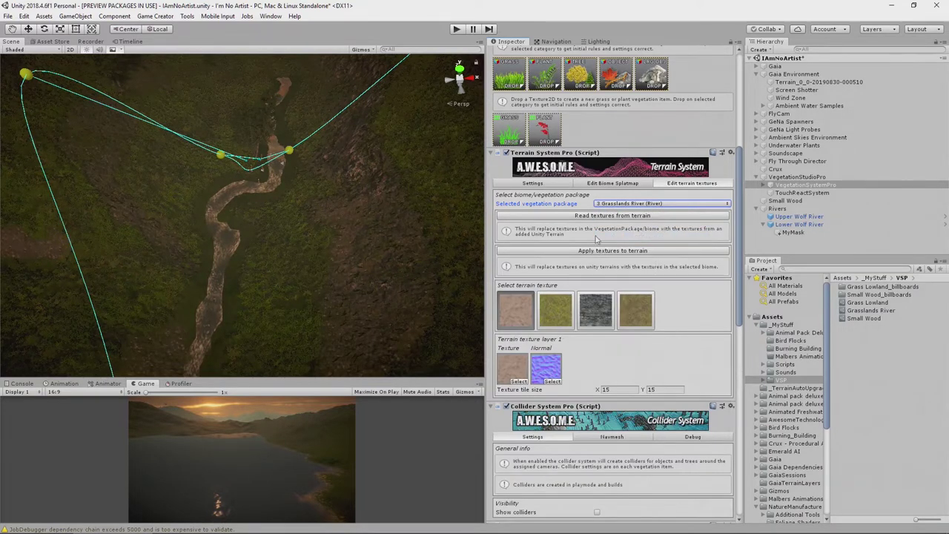
pyautogui.click(618, 215)
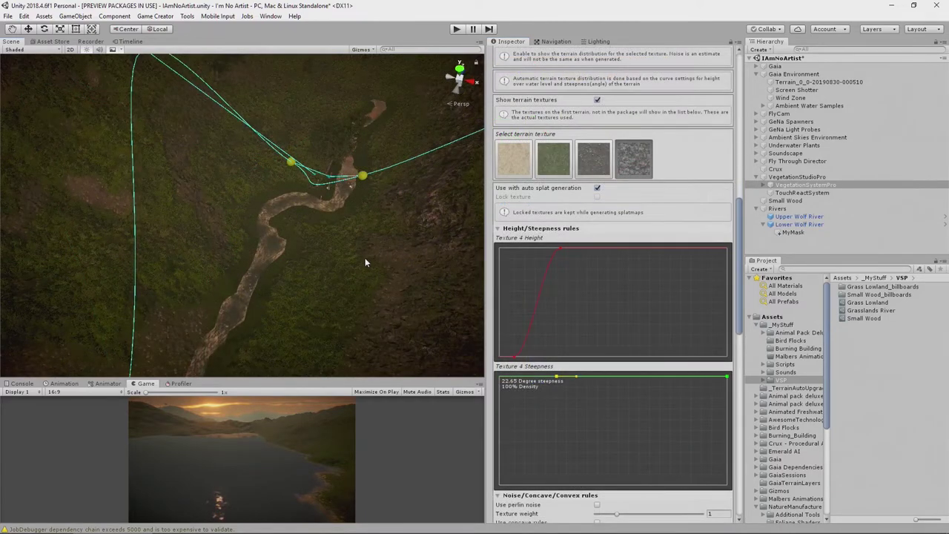
# Switch the scene view to Shaded Wireframe and inspect the terrain along the river
pyautogui.moveTo(365, 257); pyautogui.dragTo(230, 231, button='right')
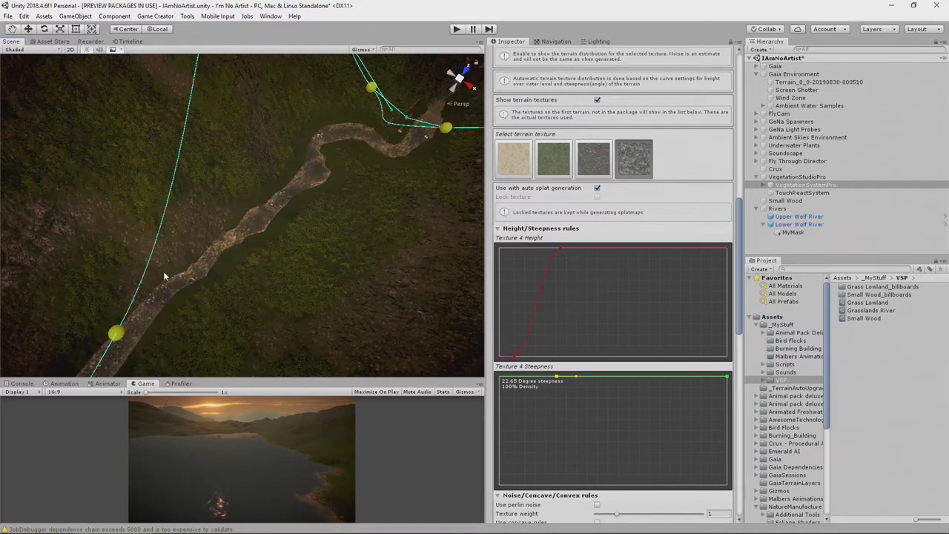
pyautogui.click(29, 50)
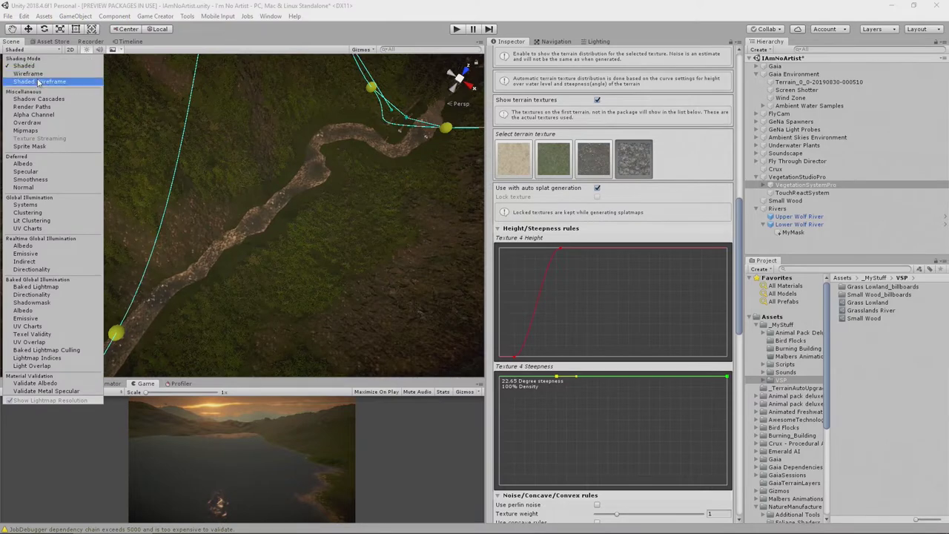
pyautogui.click(39, 82)
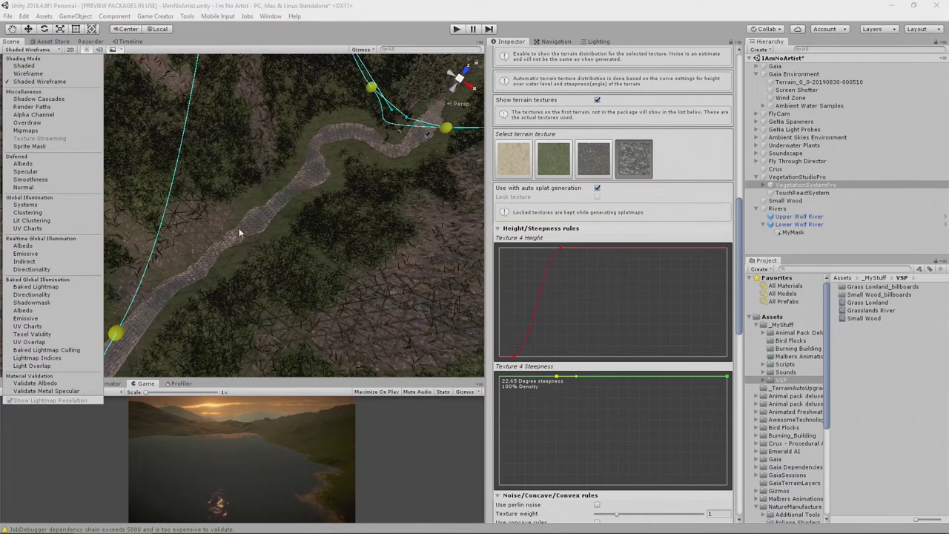
pyautogui.moveTo(264, 249)
pyautogui.mouseDown(button='right')
pyautogui.moveTo(180, 272)
pyautogui.moveTo(260, 186)
pyautogui.mouseUp(button='right')
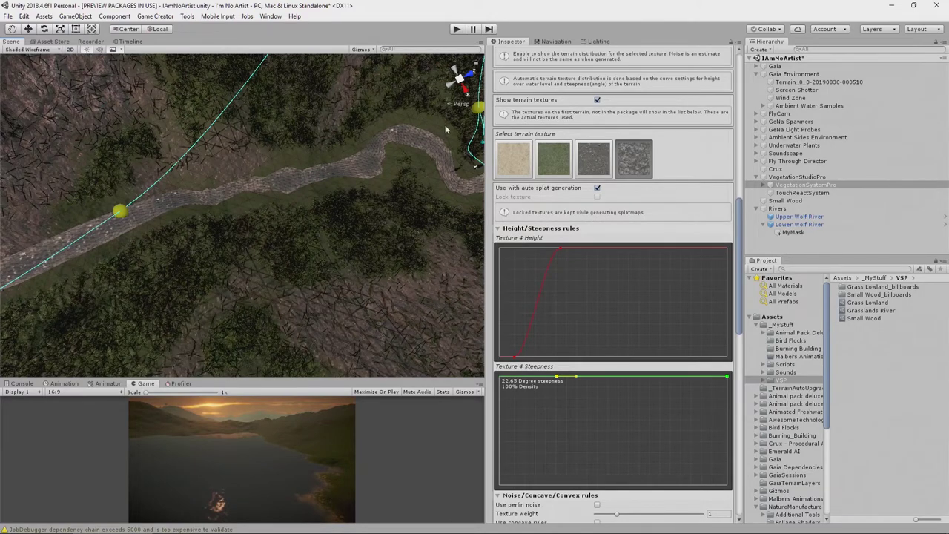
pyautogui.moveTo(393, 222); pyautogui.dragTo(475, 222, button='right')
# Show the heatmap for terrain texture 4 and move its steepness curve's lower key to about 12.49 degrees and 0% density
pyautogui.scroll(4, 624, 308)
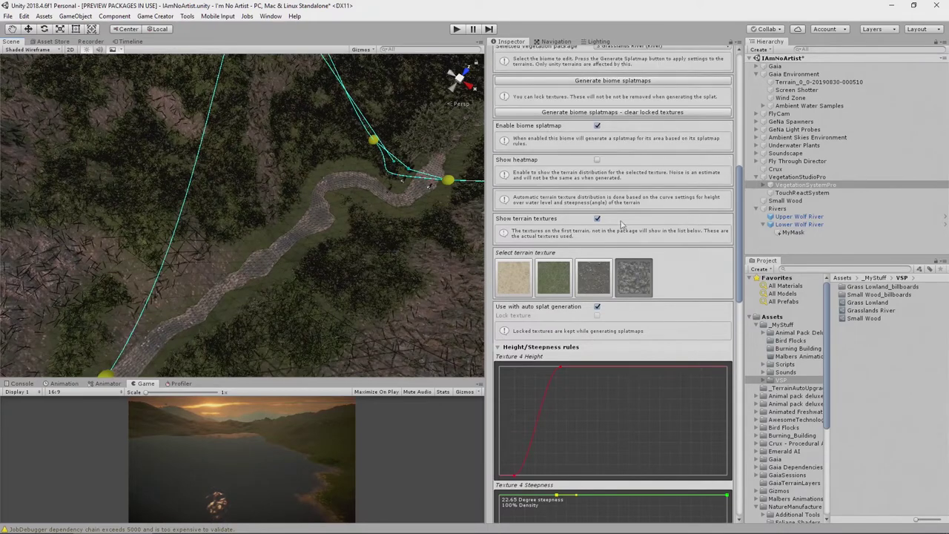
pyautogui.click(598, 162)
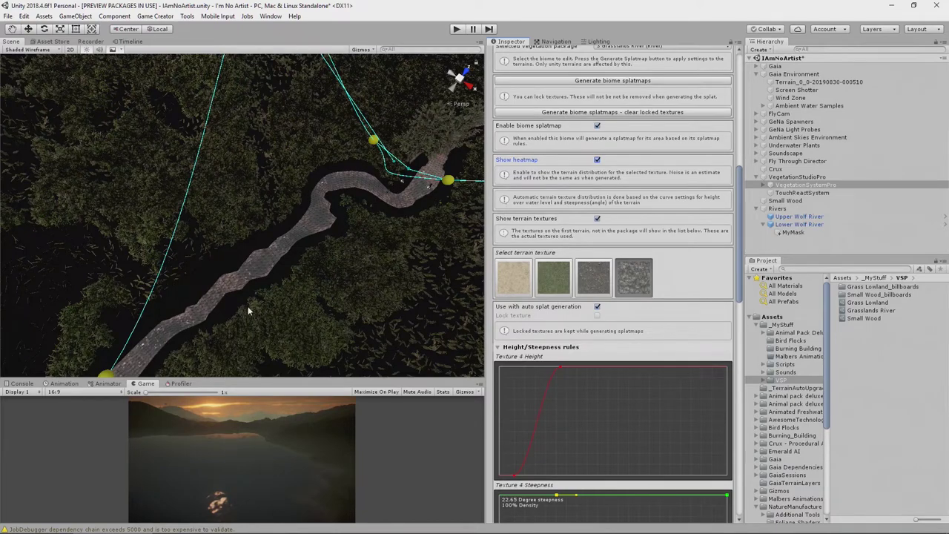
pyautogui.scroll(-4, 629, 376)
pyautogui.moveTo(557, 380)
pyautogui.mouseDown()
pyautogui.moveTo(564, 491)
pyautogui.moveTo(539, 490)
pyautogui.moveTo(535, 452)
pyautogui.moveTo(531, 486)
pyautogui.moveTo(542, 470)
pyautogui.mouseUp()
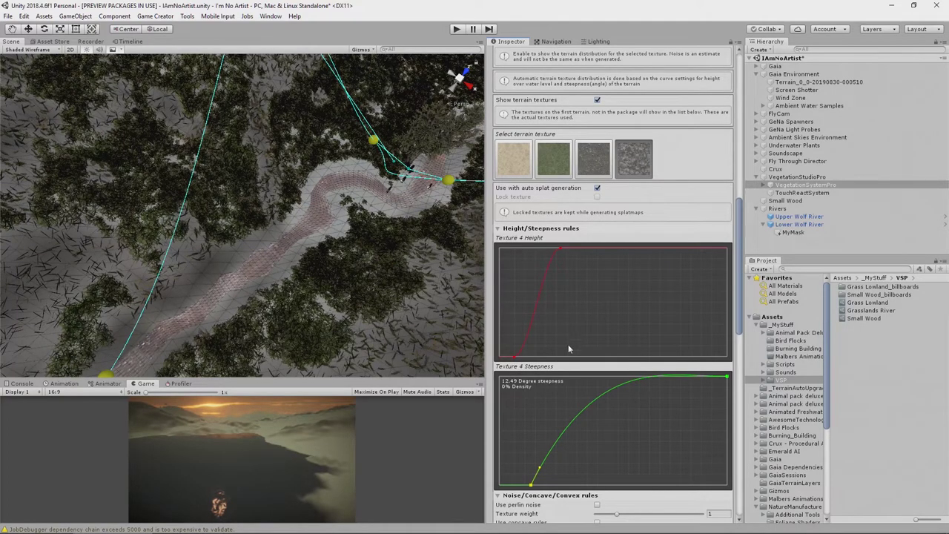
# Add a key to the Texture 4 steepness curve at about 32.21 degrees and 80% density
pyautogui.rightClick(584, 407)
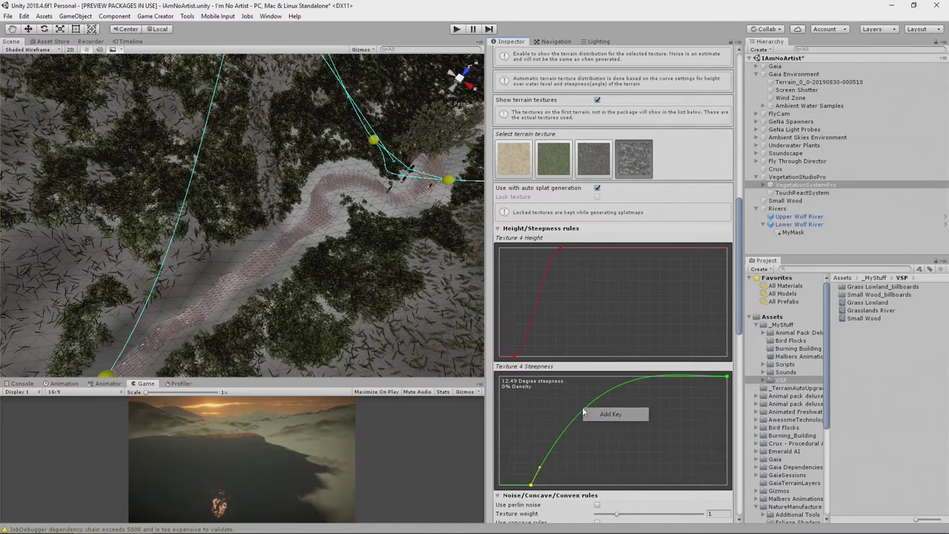
pyautogui.click(600, 415)
pyautogui.moveTo(583, 412)
pyautogui.mouseDown()
pyautogui.moveTo(562, 404)
pyautogui.moveTo(581, 396)
pyautogui.mouseUp()
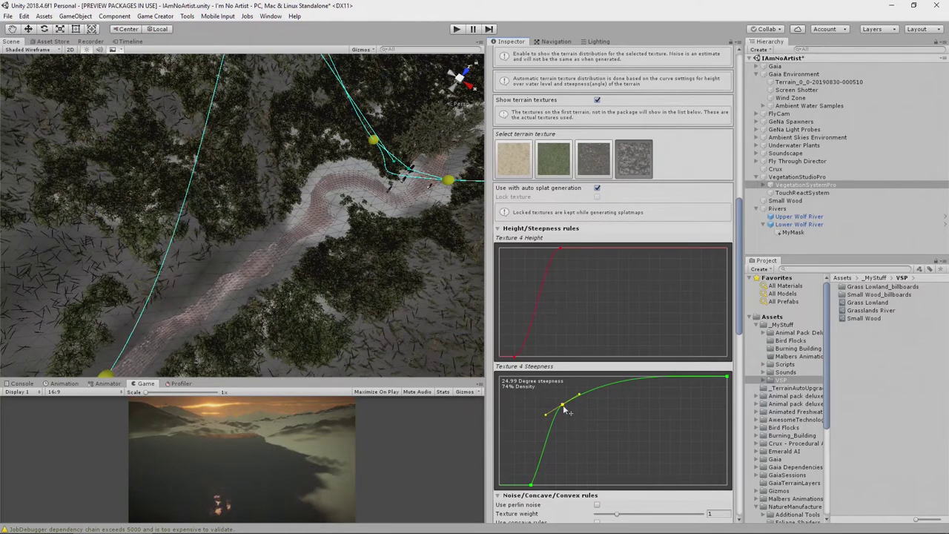
pyautogui.moveTo(563, 408); pyautogui.dragTo(582, 402)
pyautogui.moveTo(430, 369); pyautogui.dragTo(36, 209, button='right')
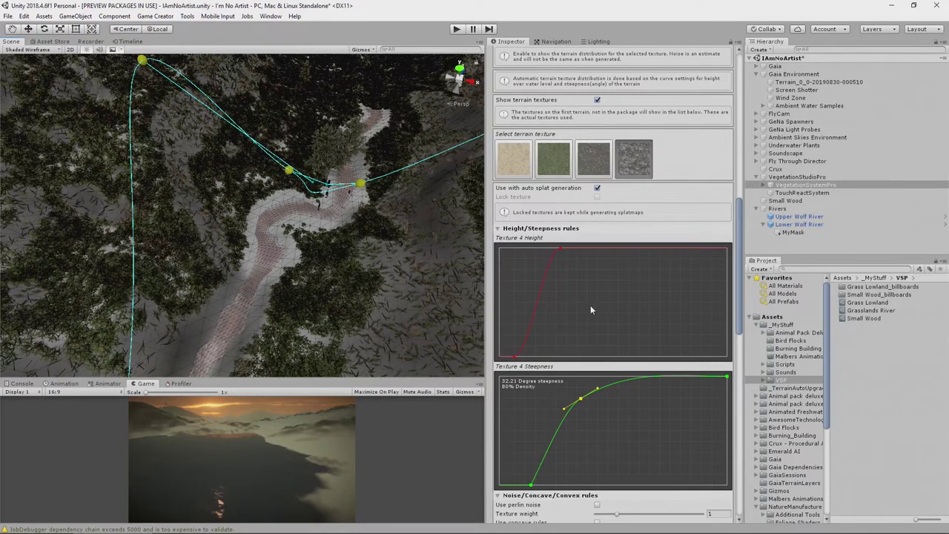
# Select terrain texture 3 and move its steepness curve's upper key to about 7.03 degrees and 86% density
pyautogui.click(599, 166)
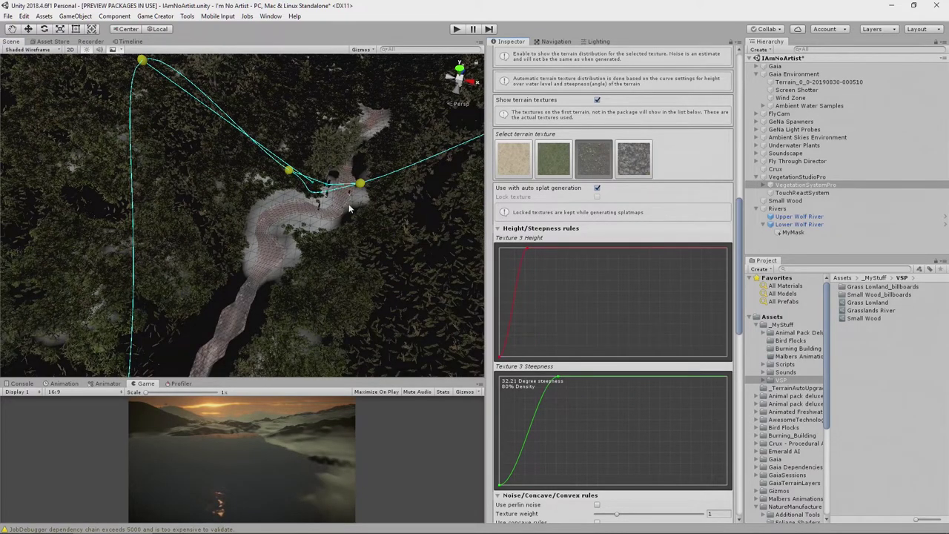
pyautogui.moveTo(299, 283); pyautogui.dragTo(83, 274, button='right')
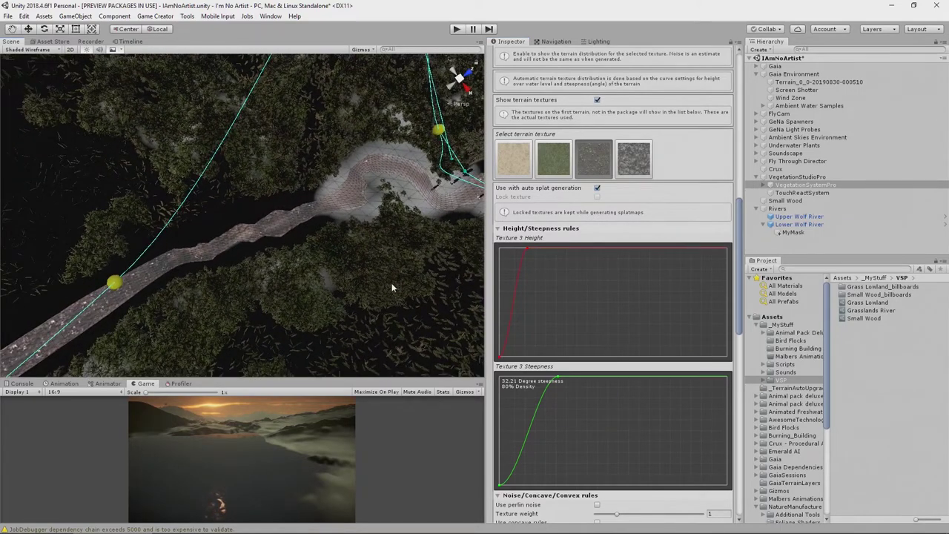
pyautogui.press('f')
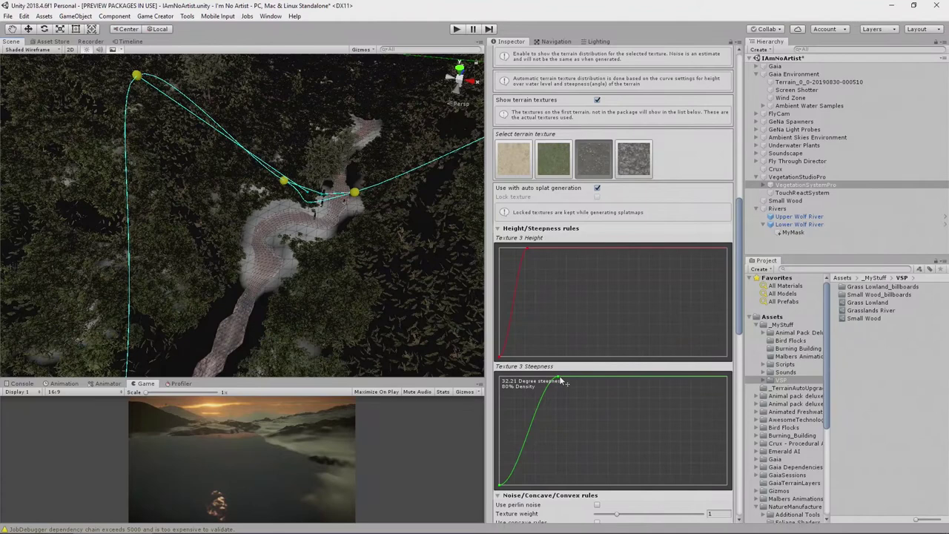
pyautogui.moveTo(560, 381); pyautogui.dragTo(545, 380)
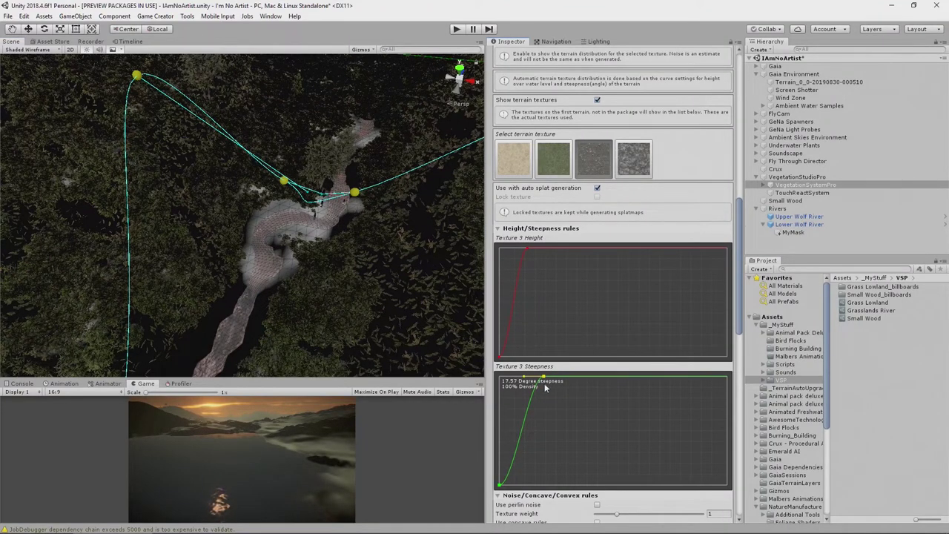
pyautogui.moveTo(545, 381); pyautogui.dragTo(517, 391)
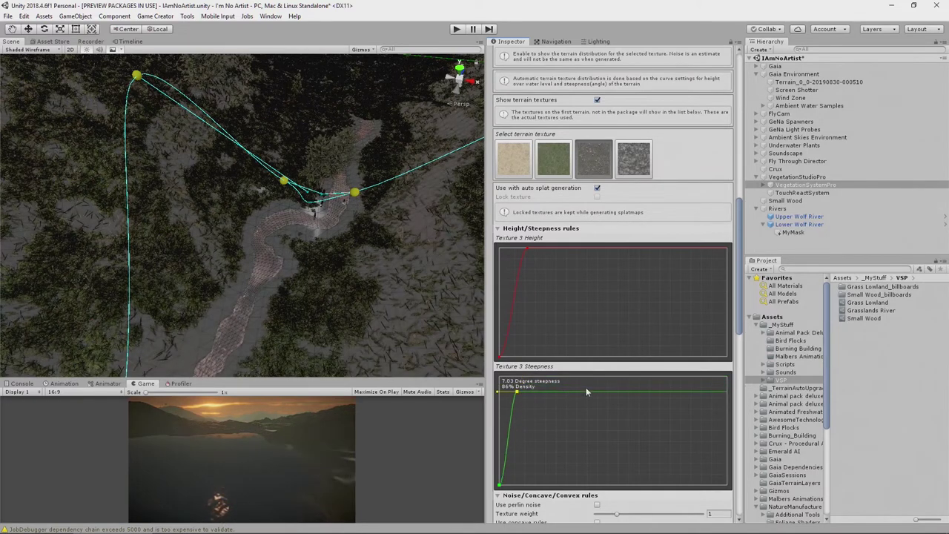
# Add a second upper key to the Texture 3 steepness curve at about 25.97 degrees and 100% density
pyautogui.rightClick(577, 391)
pyautogui.click(608, 400)
pyautogui.moveTo(577, 392); pyautogui.dragTo(568, 381)
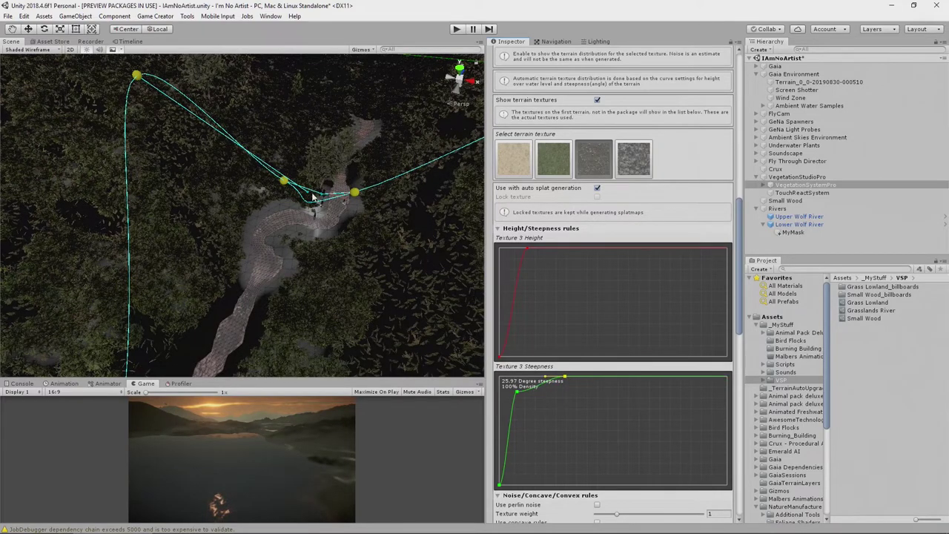
# Move the Texture 3 steepness curve's peak key to about 48.42 degrees and 100% density, and add an end key at 90 degrees and 0% density
pyautogui.moveTo(315, 230); pyautogui.dragTo(243, 327, button='right')
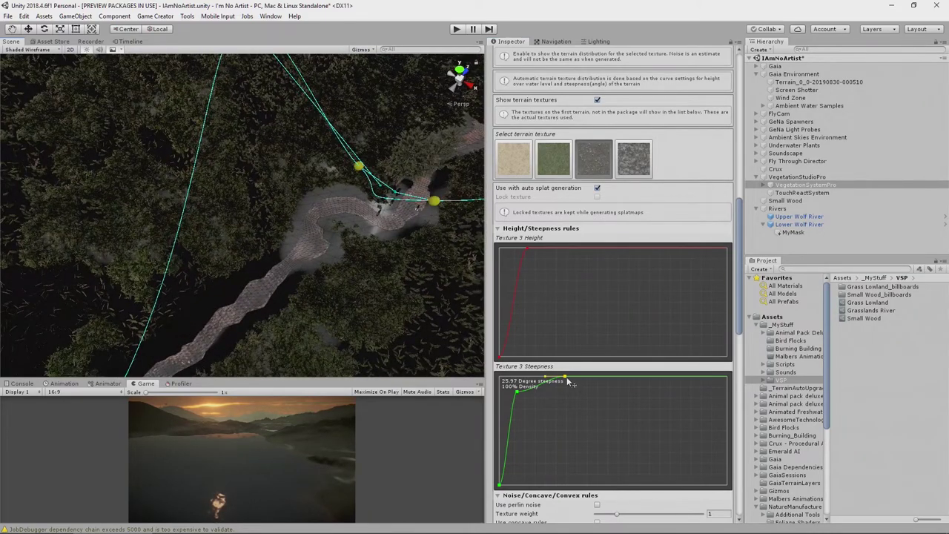
pyautogui.moveTo(567, 381); pyautogui.dragTo(625, 379)
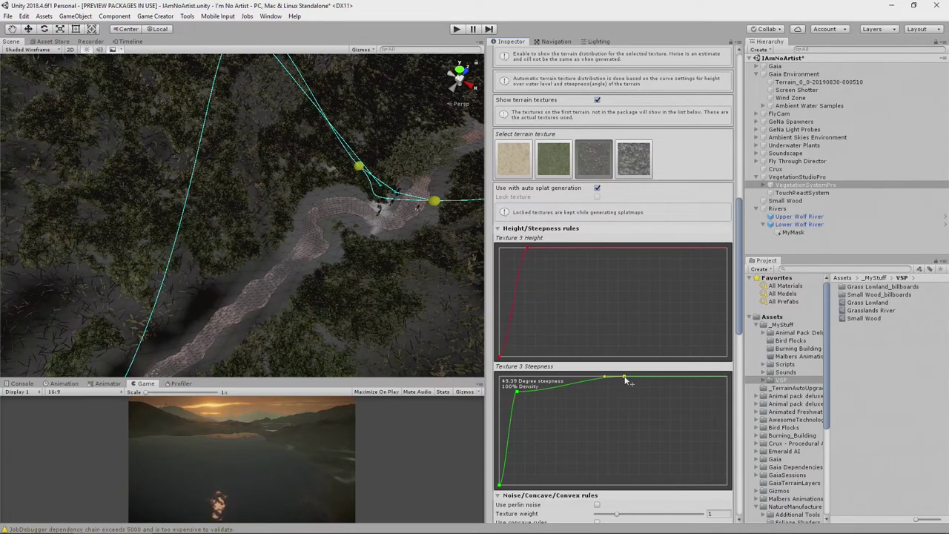
pyautogui.rightClick(702, 380)
pyautogui.click(716, 383)
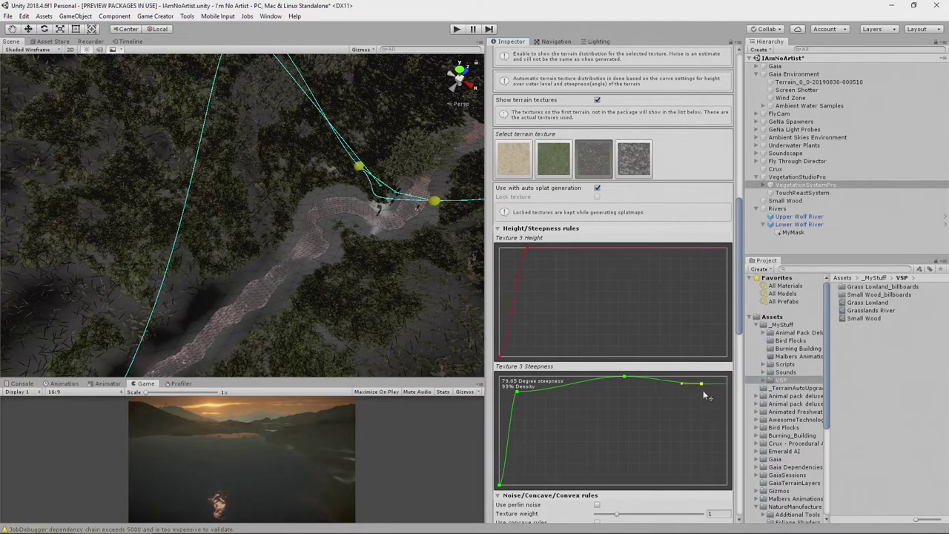
pyautogui.moveTo(704, 395); pyautogui.dragTo(734, 479)
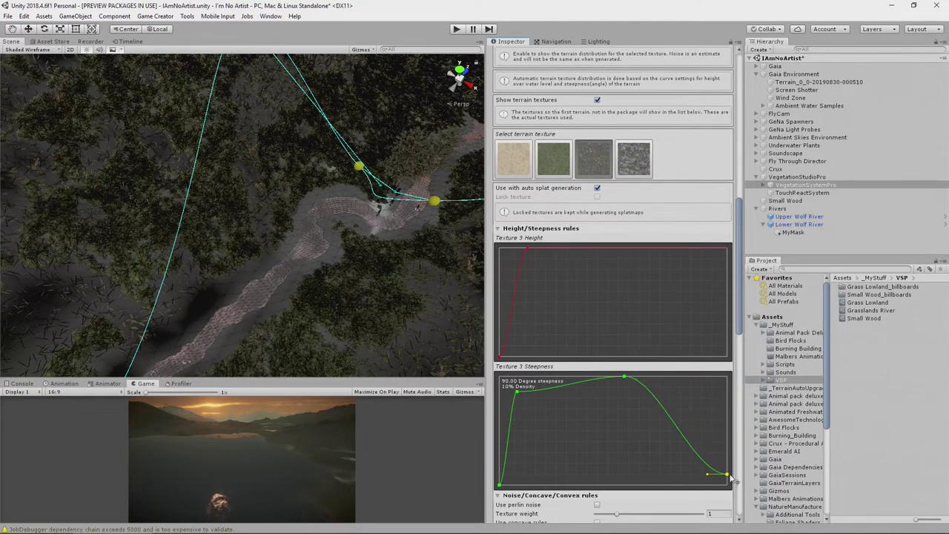
pyautogui.click(623, 379)
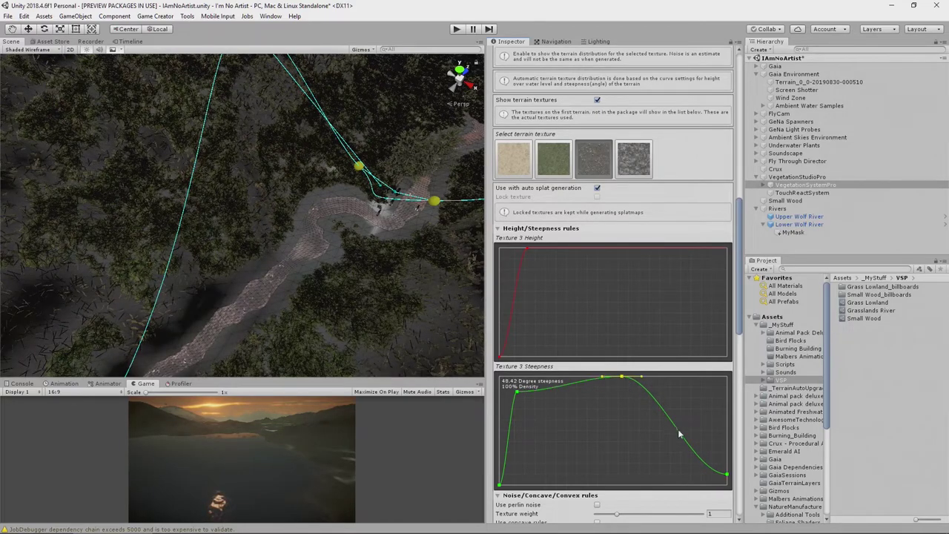
pyautogui.moveTo(728, 473); pyautogui.dragTo(736, 493)
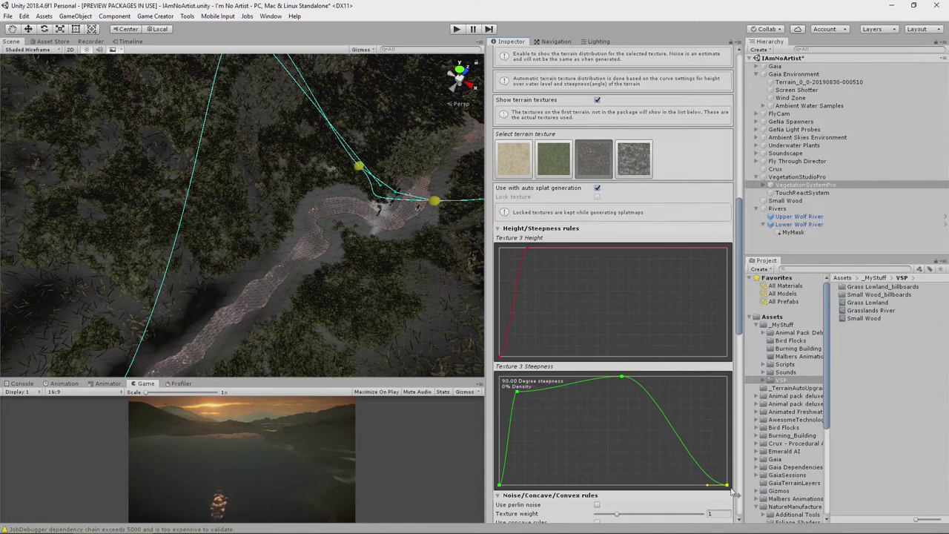
# Move the Texture 3 steepness curve's first upper key to about 7.22 degrees and 78% density
pyautogui.click(517, 392)
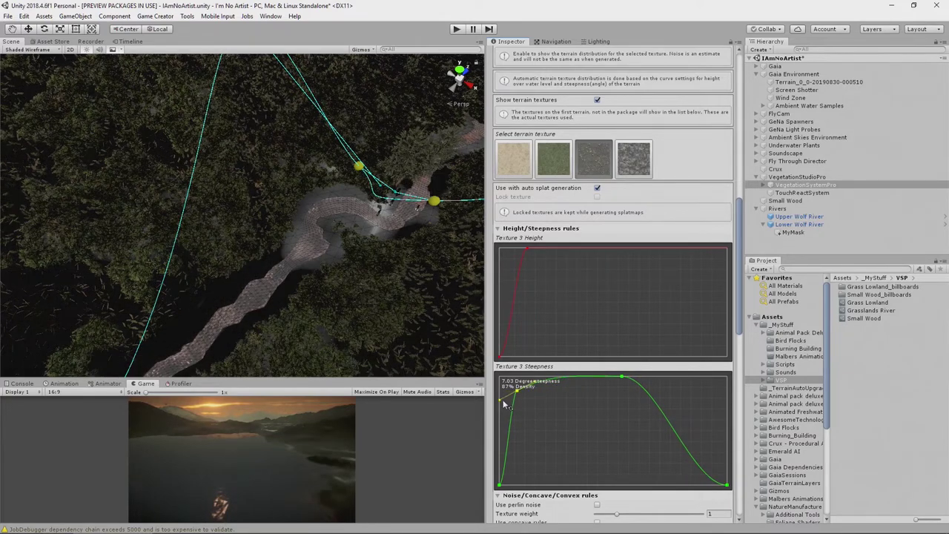
pyautogui.moveTo(519, 395); pyautogui.dragTo(518, 402)
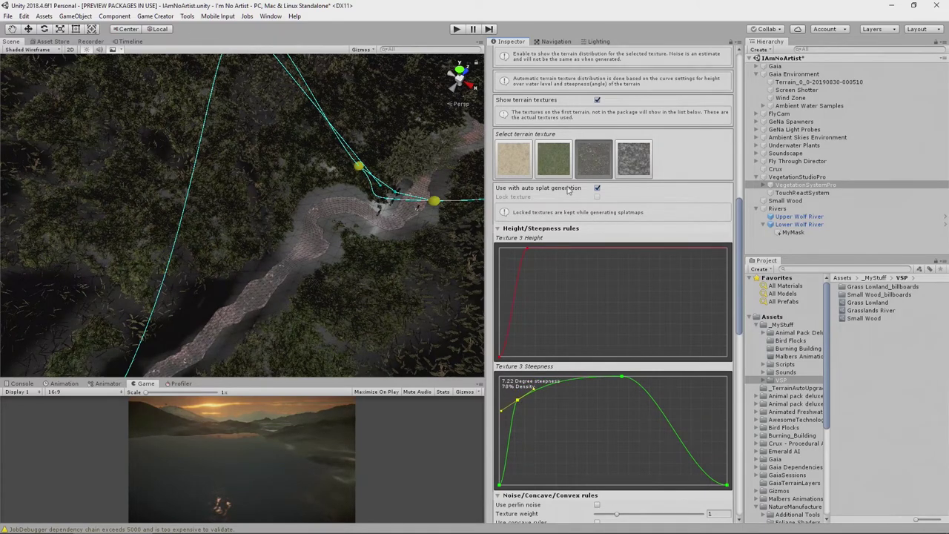
# Select terrain texture 2 and extend its falloff keys to about 46.93 meters, 3% density on height and 46.27 degrees, 0% density on steepness
pyautogui.click(556, 167)
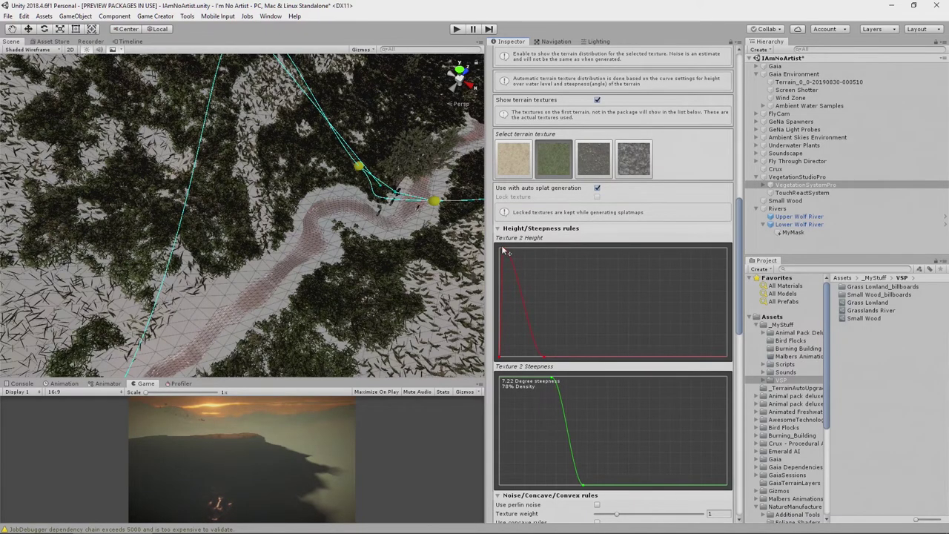
pyautogui.moveTo(504, 253)
pyautogui.mouseDown()
pyautogui.moveTo(517, 376)
pyautogui.moveTo(503, 250)
pyautogui.mouseUp()
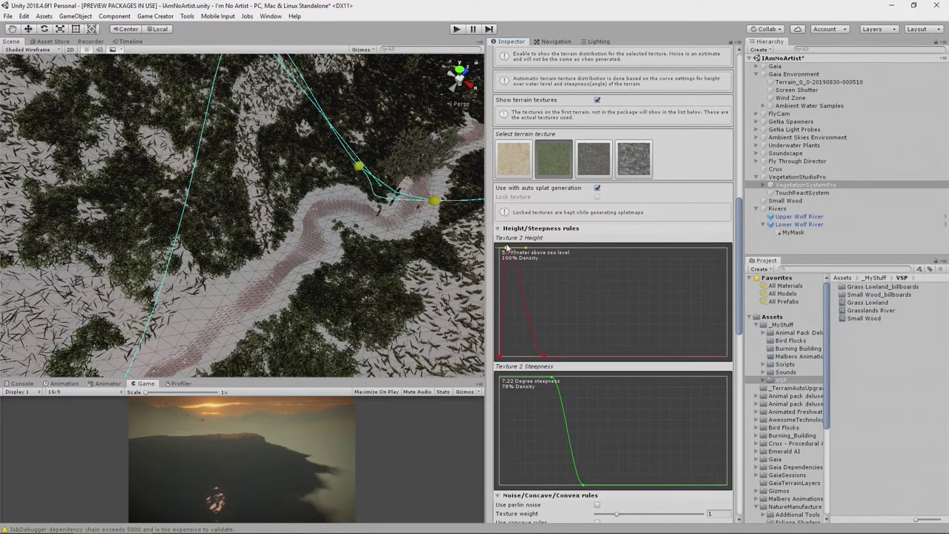
pyautogui.moveTo(544, 359); pyautogui.dragTo(569, 379)
pyautogui.moveTo(584, 486); pyautogui.dragTo(617, 488)
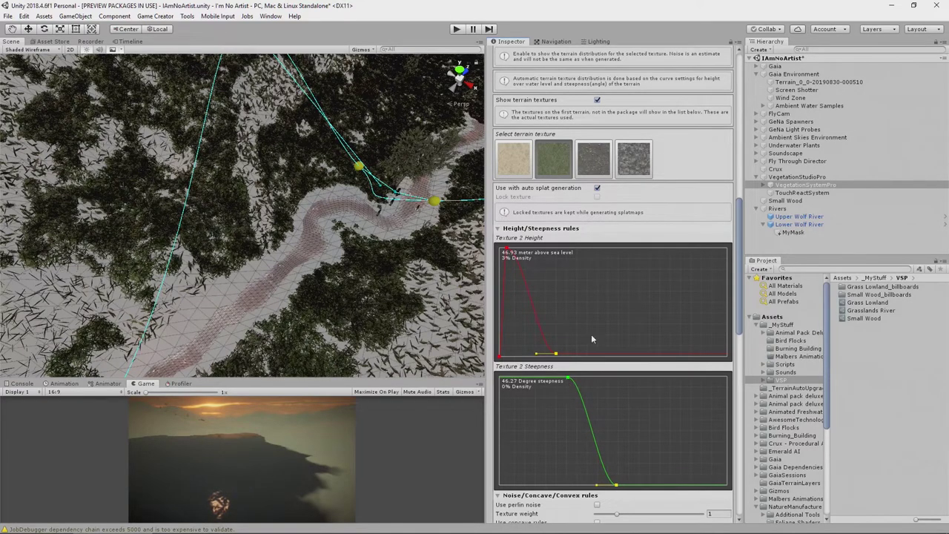
# Select terrain texture 1 and raise its keys to 100% density, at about 24.40 degrees on steepness and 37.95 meters on height
pyautogui.click(532, 148)
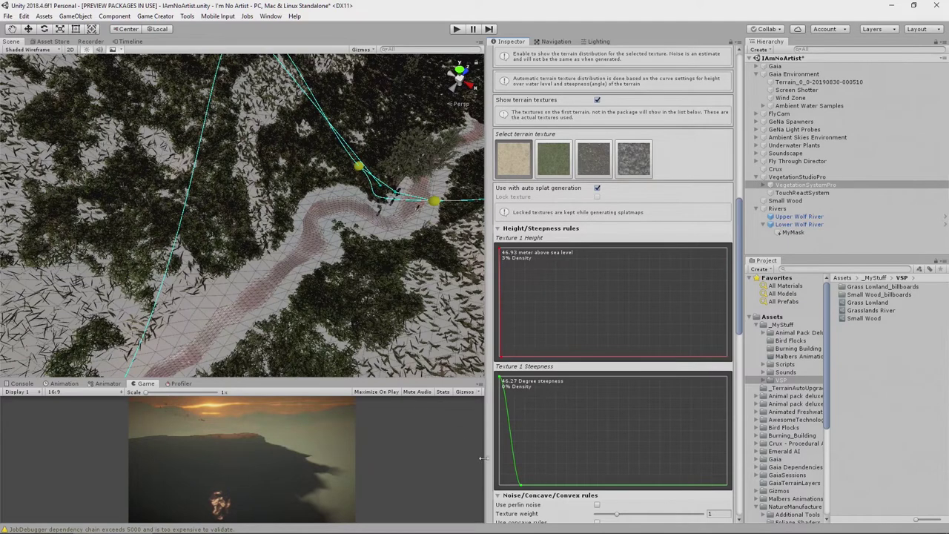
pyautogui.moveTo(522, 485); pyautogui.dragTo(562, 365)
pyautogui.moveTo(501, 356); pyautogui.dragTo(545, 244)
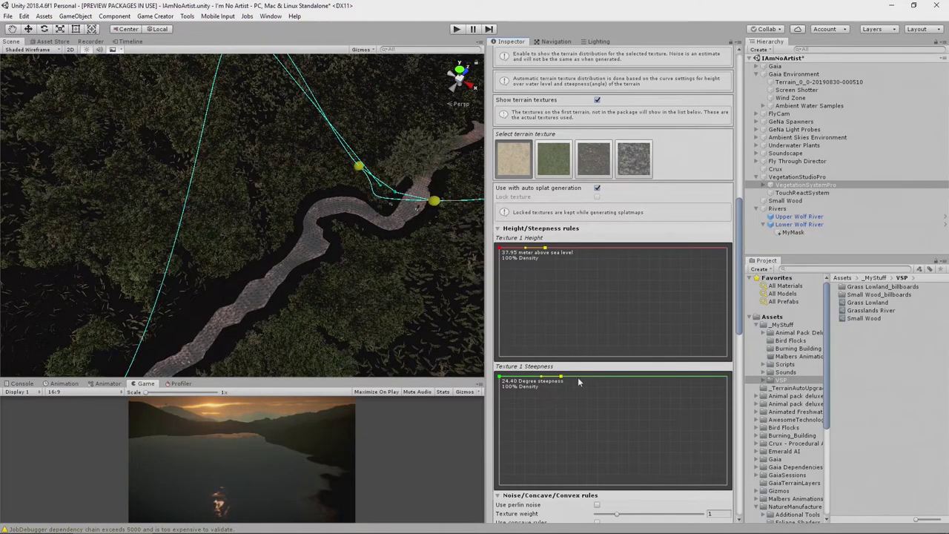
# Move the Texture 1 steepness curve's end key to 90 degrees and 0% density, and add a middle key at about 52.52 degrees and 67% density
pyautogui.moveTo(563, 379); pyautogui.dragTo(738, 493)
pyautogui.rightClick(600, 421)
pyautogui.click(637, 427)
pyautogui.moveTo(605, 421); pyautogui.dragTo(632, 416)
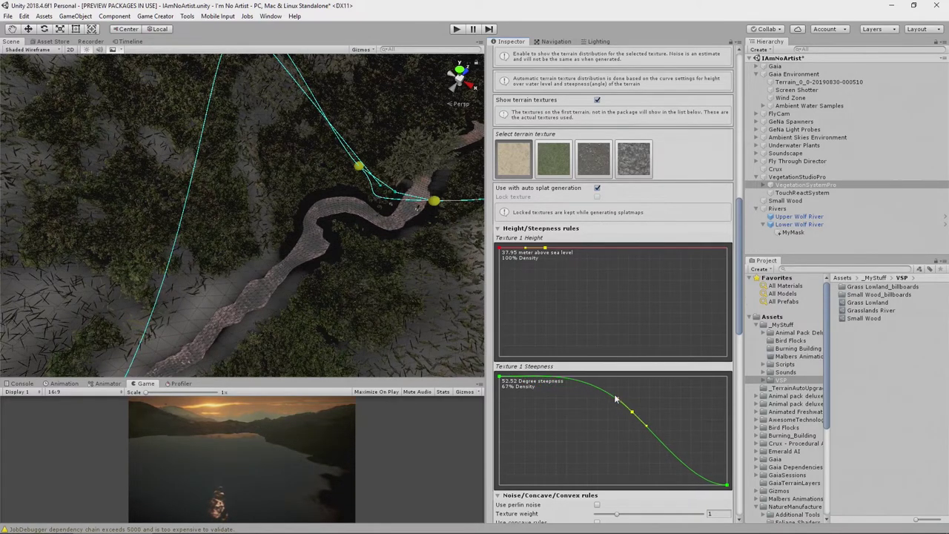
# Examine the heatmap distribution of terrain textures 1, 2 and 3 along the river
pyautogui.moveTo(431, 175); pyautogui.dragTo(371, 215, button='right')
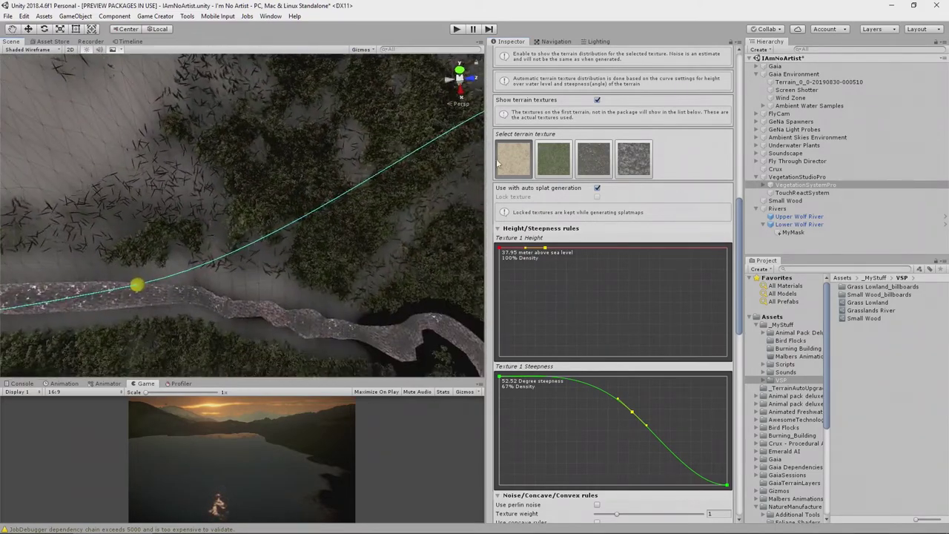
pyautogui.click(554, 158)
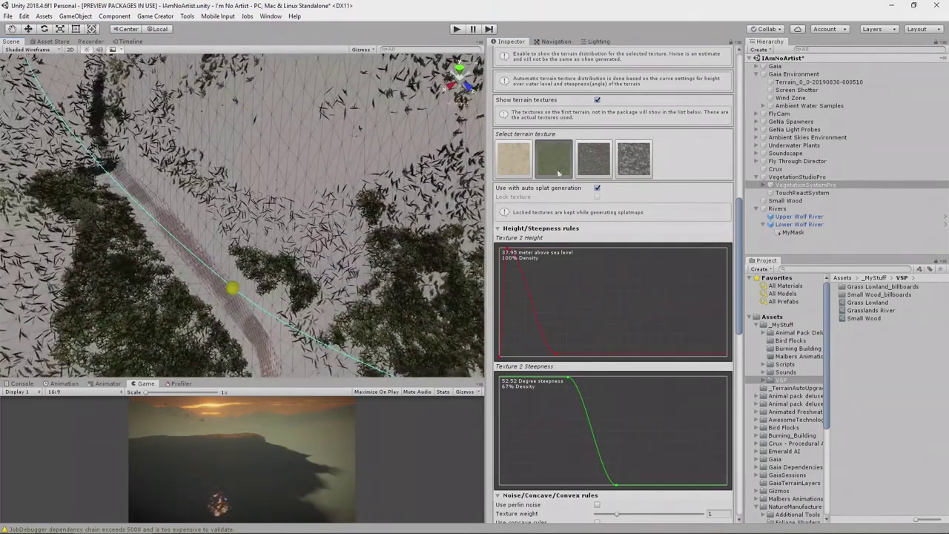
pyautogui.click(594, 158)
pyautogui.moveTo(308, 239); pyautogui.dragTo(326, 276, button='right')
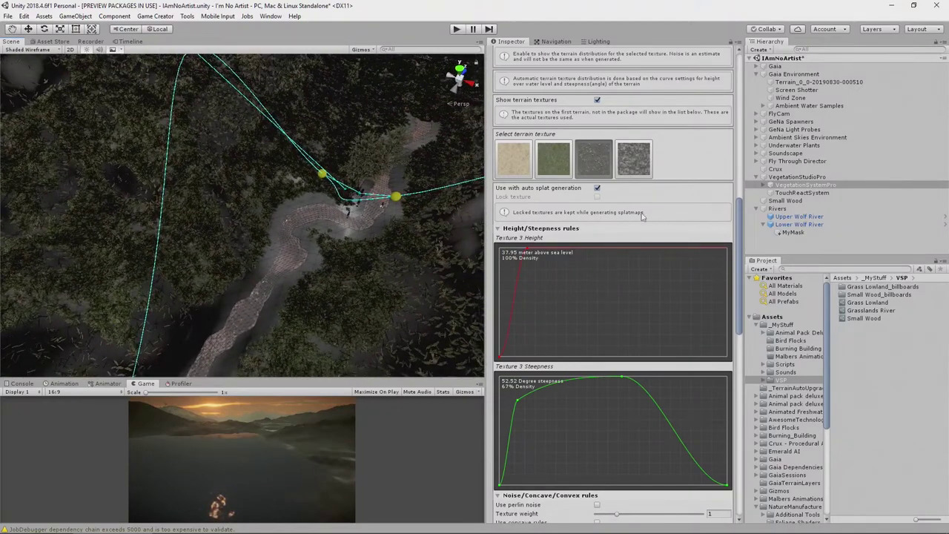
pyautogui.scroll(6, 634, 219)
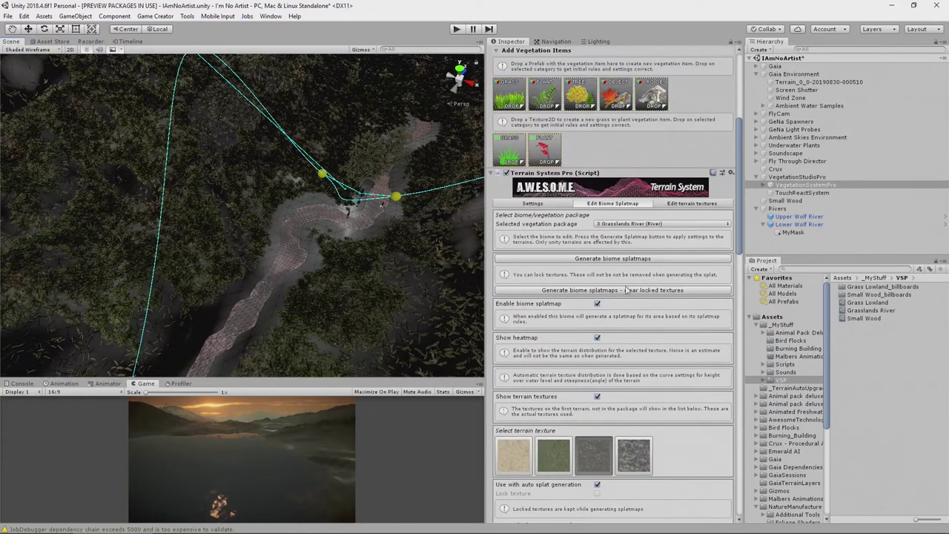
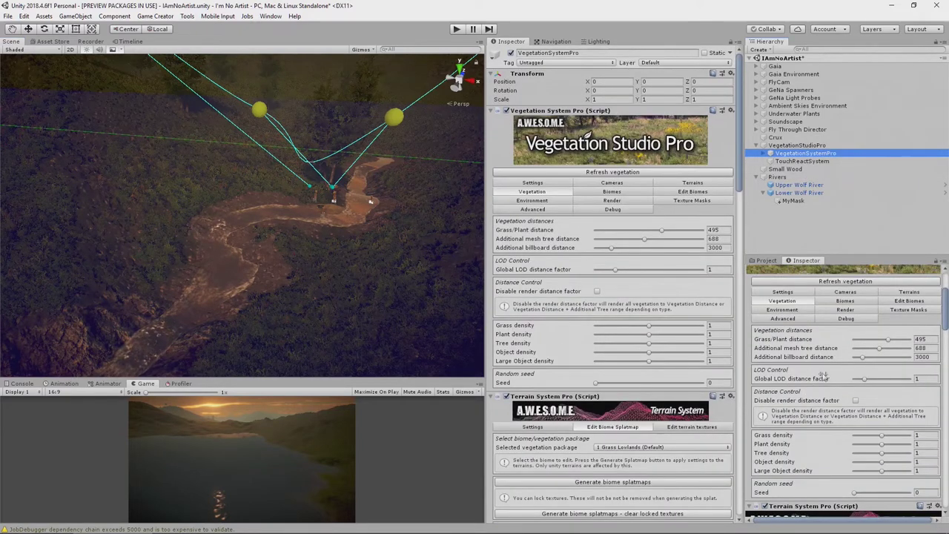
# Show the biome editing settings for the Grasslands River vegetation package and close the duplicate Inspector
pyautogui.click(898, 301)
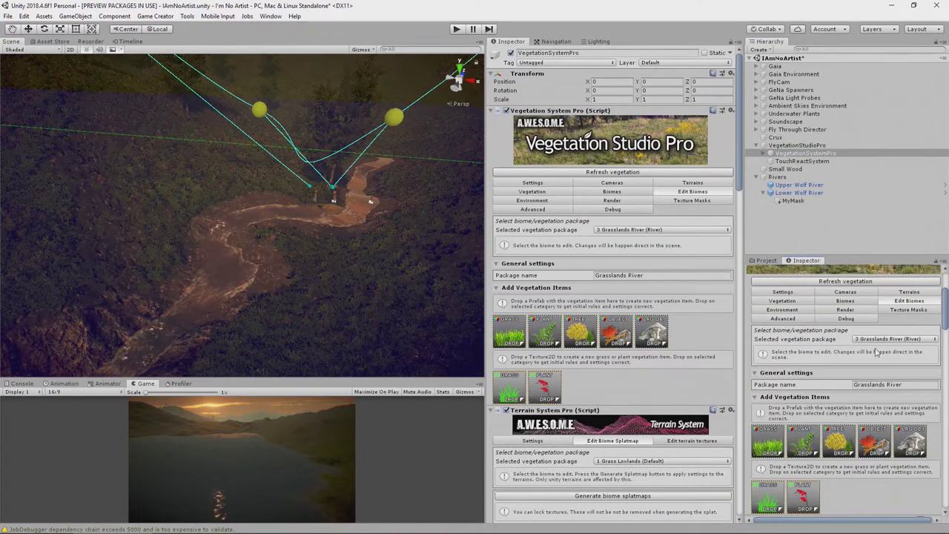
pyautogui.click(876, 340)
pyautogui.click(886, 342)
pyautogui.scroll(-2, 820, 393)
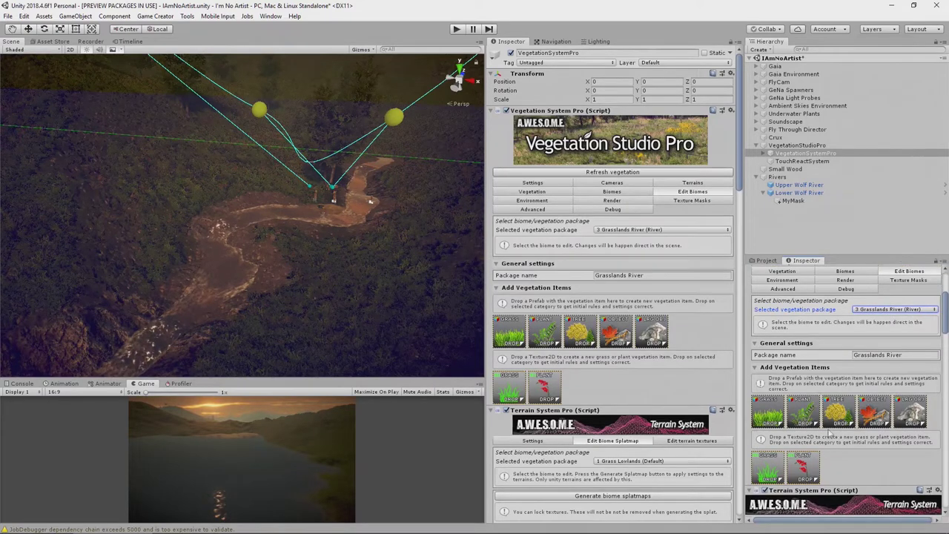
pyautogui.scroll(-6, 858, 435)
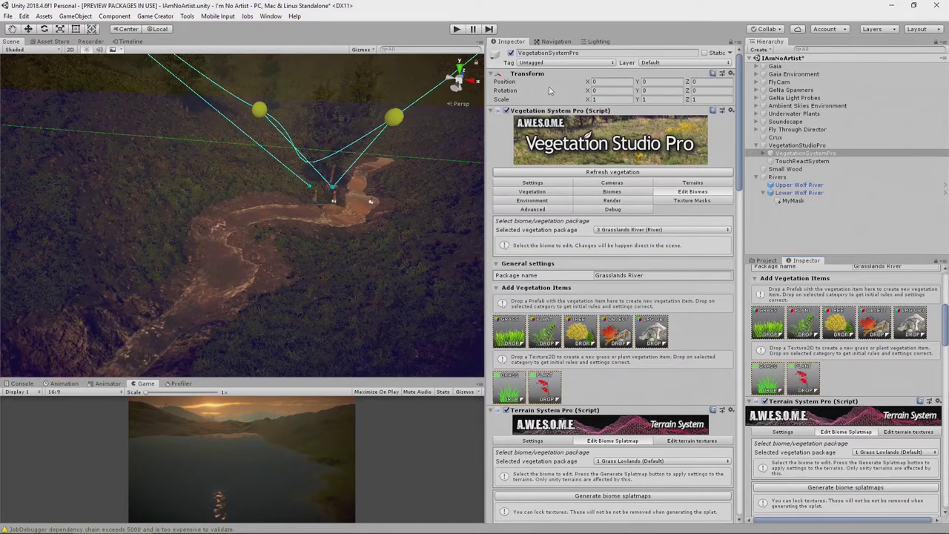
pyautogui.rightClick(810, 261)
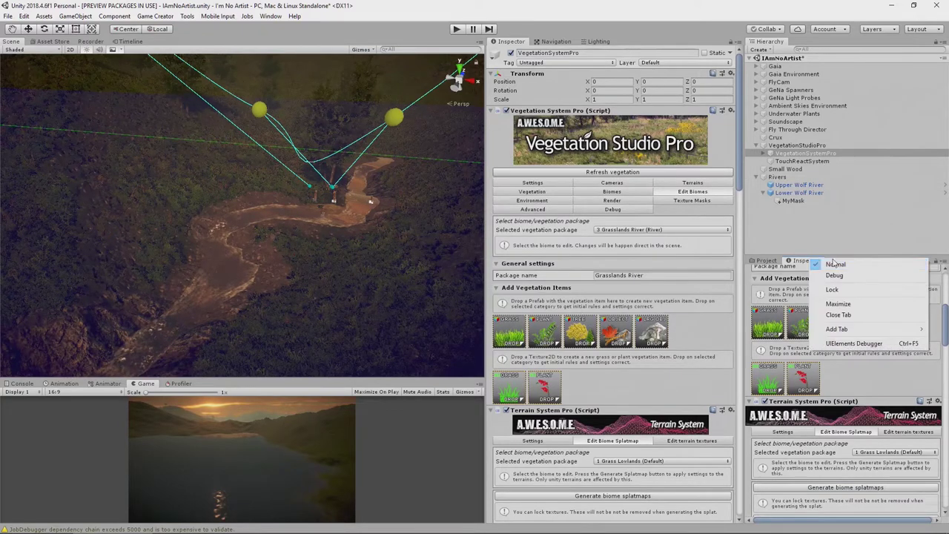
pyautogui.click(837, 314)
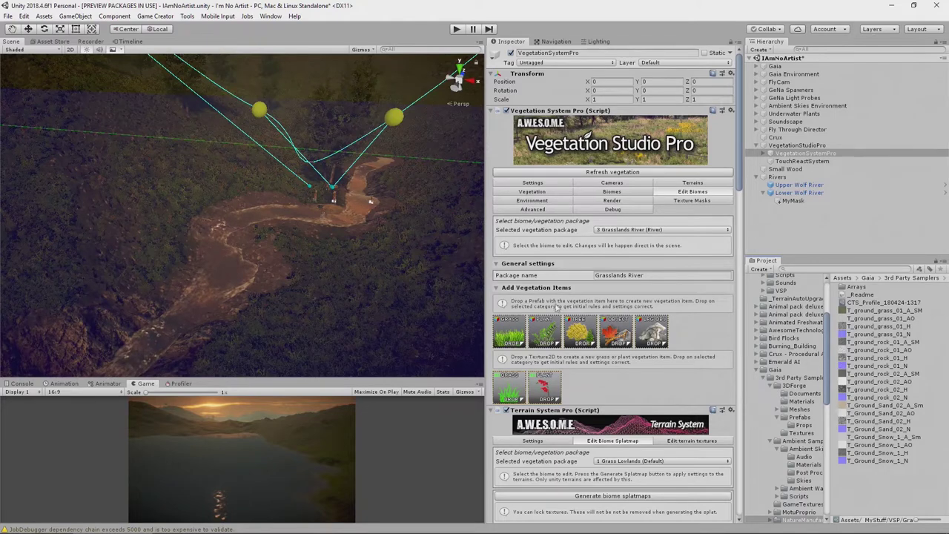
# Collapse the Gaia asset folder and expand the Meadow Environment folder within NatureManufacture Assets
pyautogui.click(758, 369)
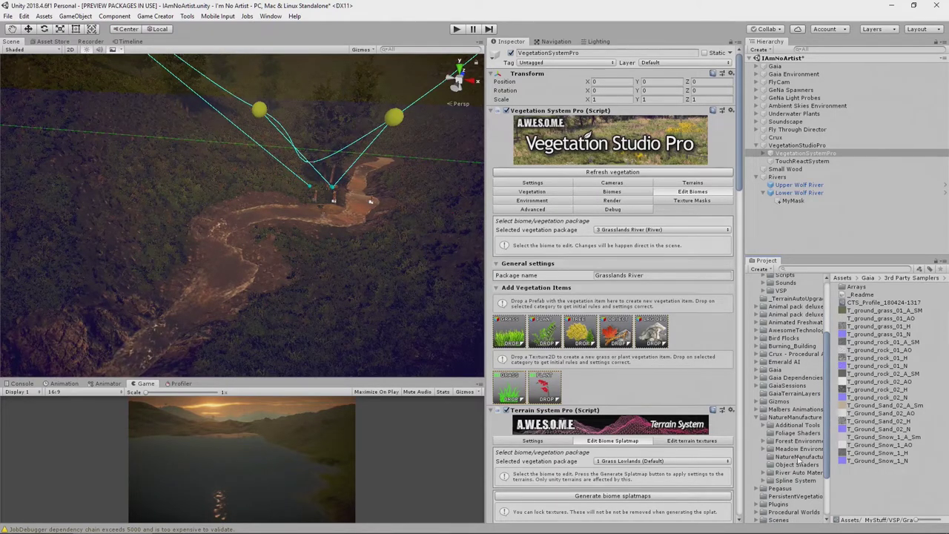
pyautogui.scroll(-2, 794, 456)
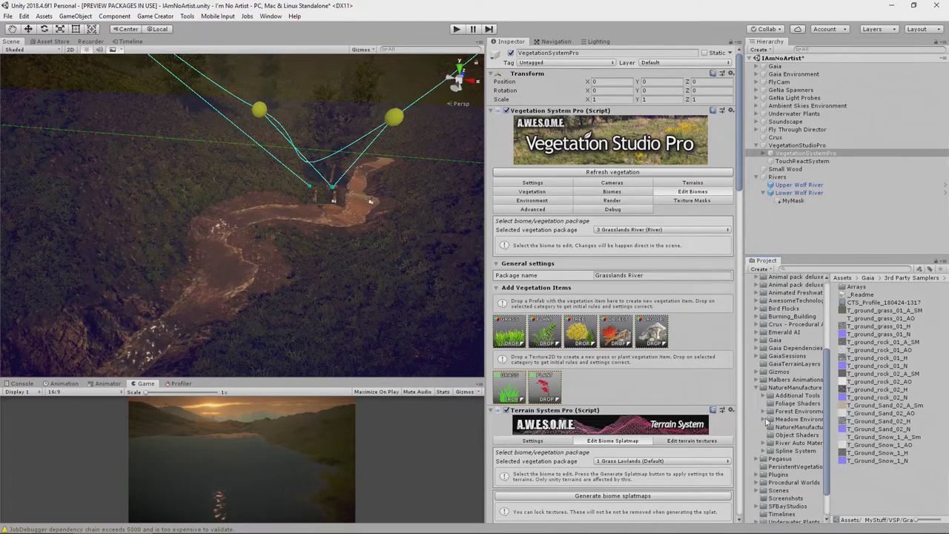
pyautogui.click(768, 420)
pyautogui.click(766, 420)
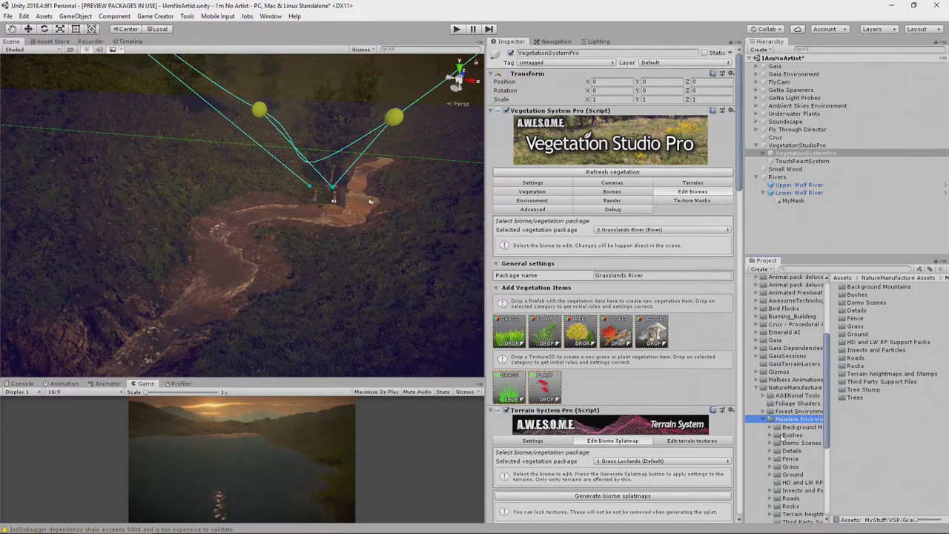
pyautogui.scroll(-5, 782, 437)
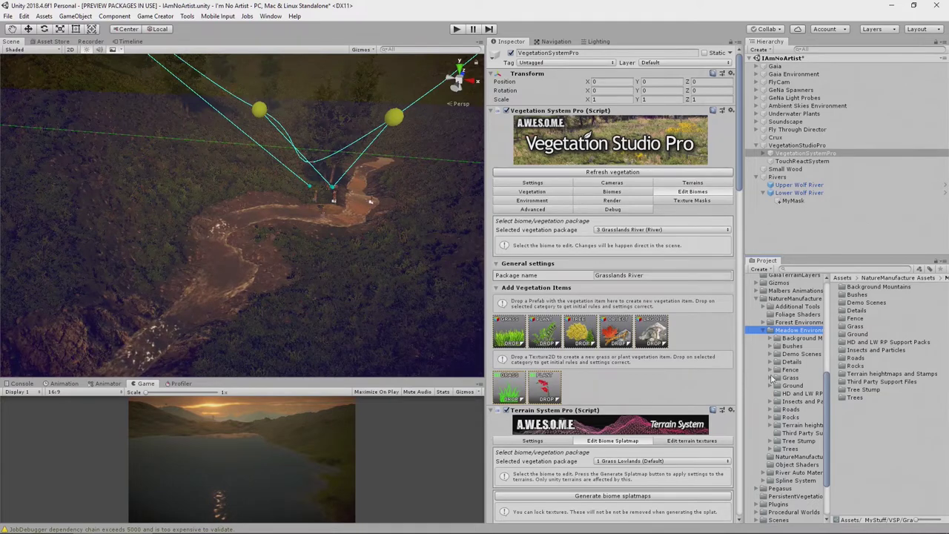
# Expand the Meadow Environment's Grass folder and widen the project folder tree so its subfolder names are readable
pyautogui.click(771, 385)
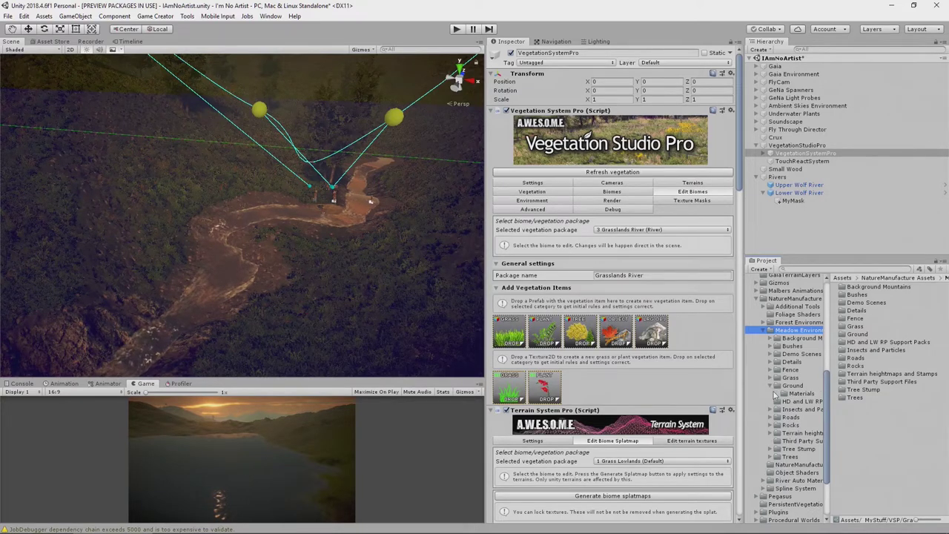
pyautogui.click(771, 385)
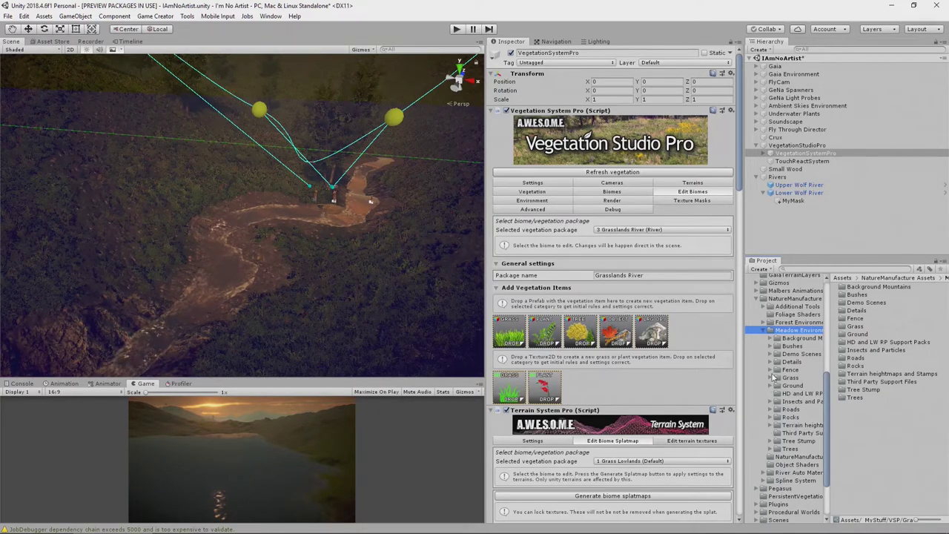
pyautogui.click(771, 378)
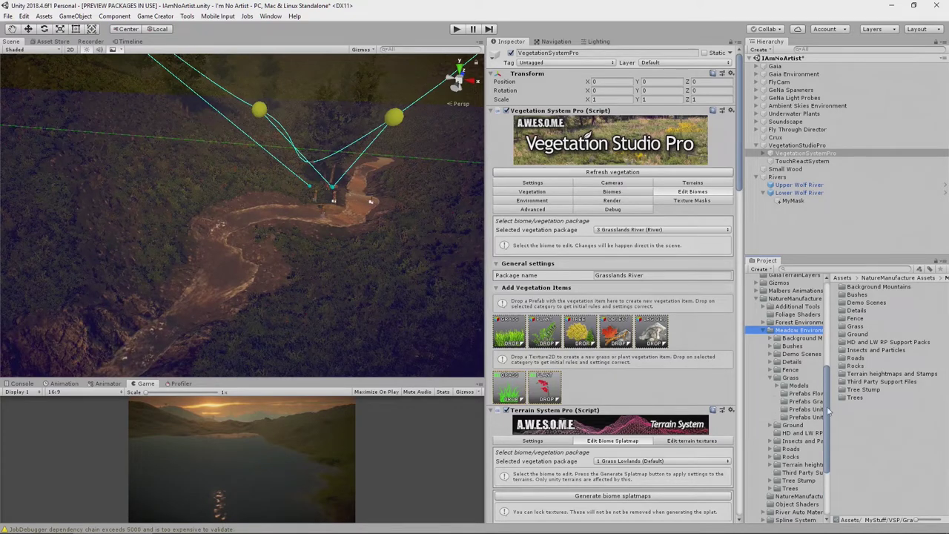
pyautogui.moveTo(741, 417); pyautogui.dragTo(721, 418)
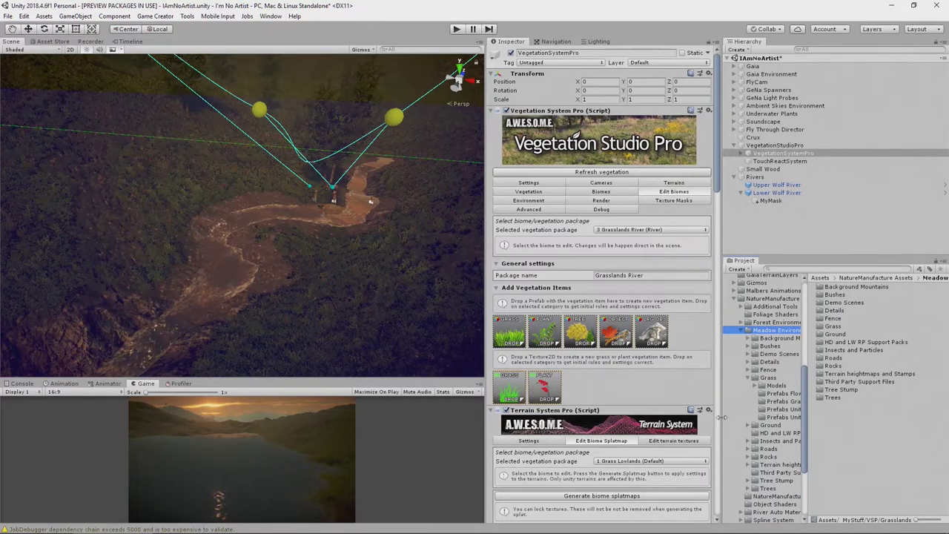
pyautogui.moveTo(808, 410); pyautogui.dragTo(834, 406)
# Look through the flower, grass and first Unity terrain prefab folders inside the Grass folder
pyautogui.click(803, 394)
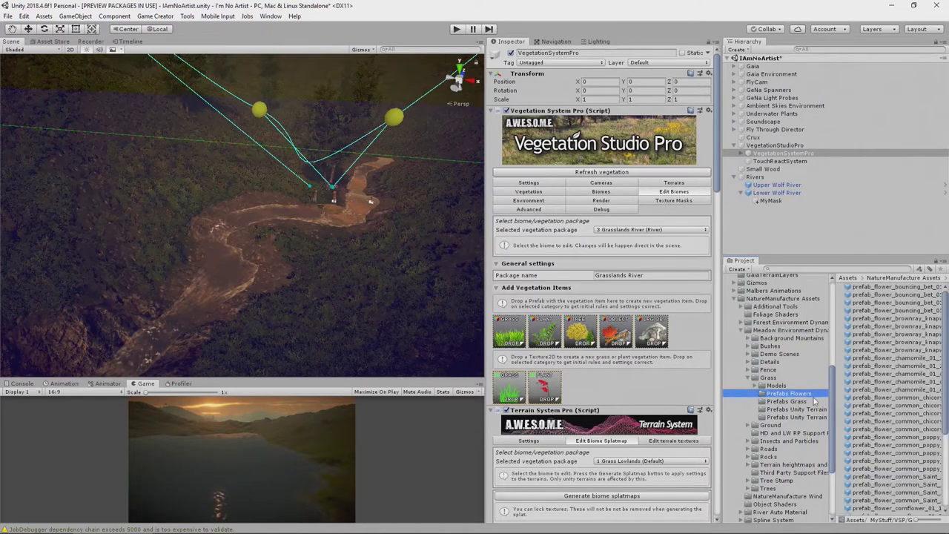
pyautogui.click(791, 401)
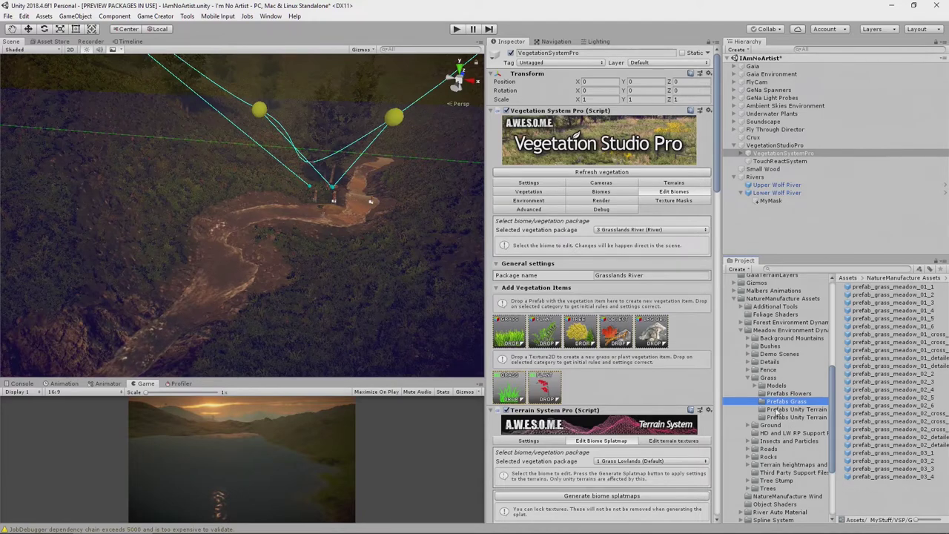
pyautogui.click(812, 409)
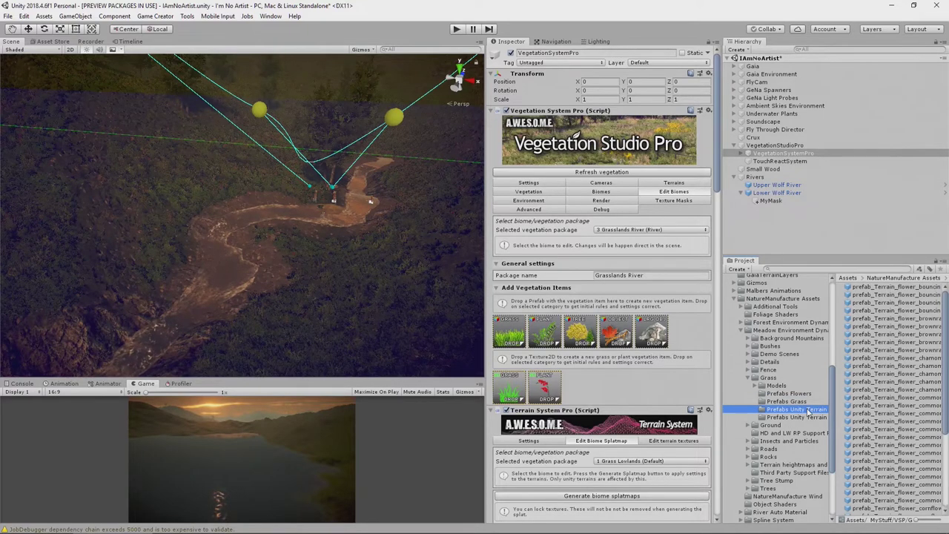
# Open the Prefabs Grass folder and compare previews of the detailed prefab_grass_meadow_01 and numbered prefab_grass_meadow_02 prefabs
pyautogui.click(798, 401)
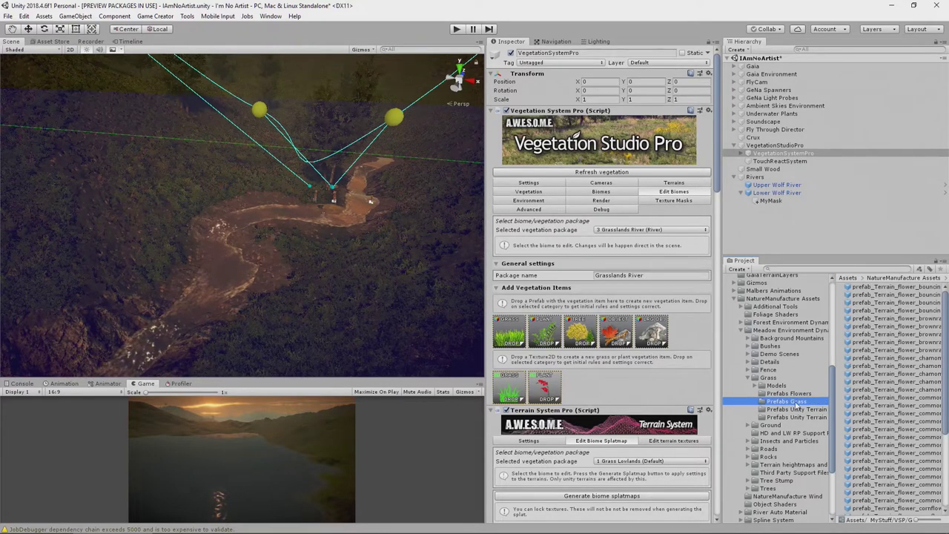
pyautogui.click(904, 399)
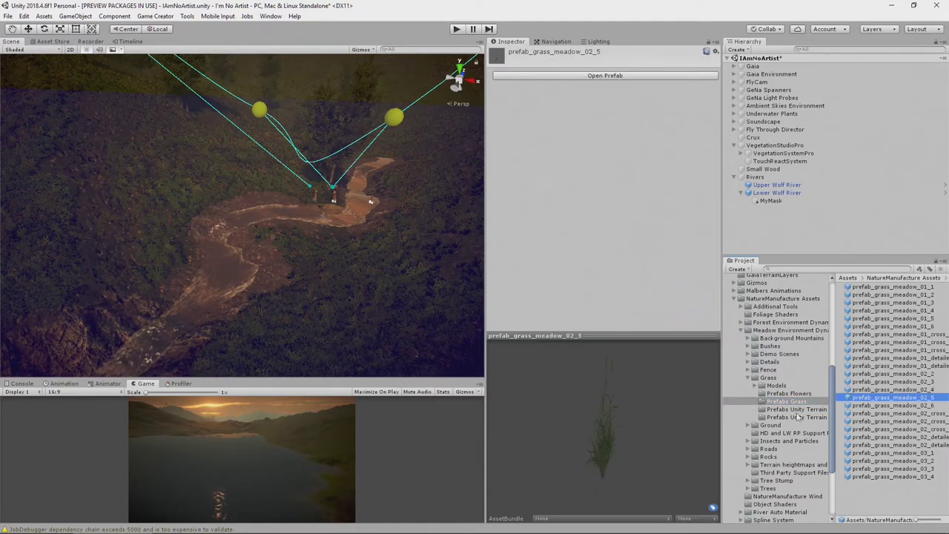
pyautogui.click(914, 405)
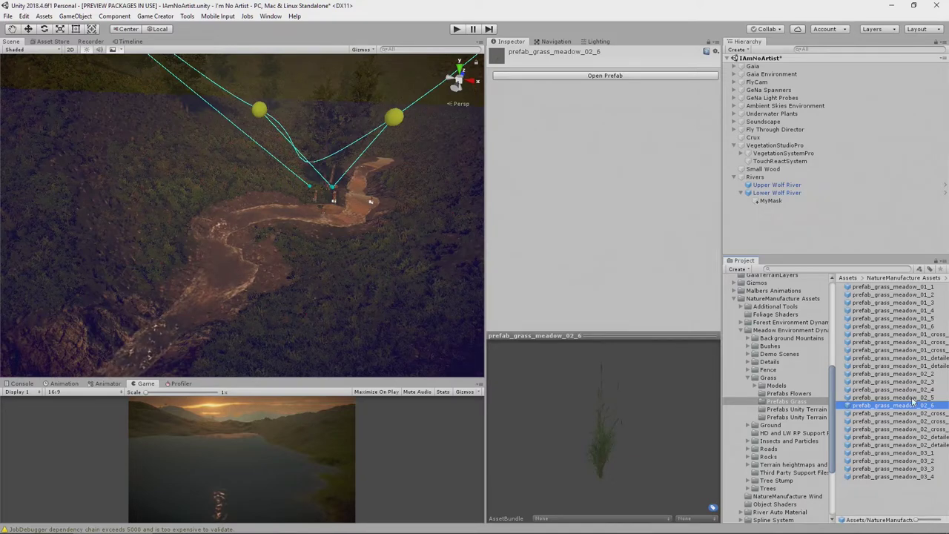
pyautogui.click(913, 399)
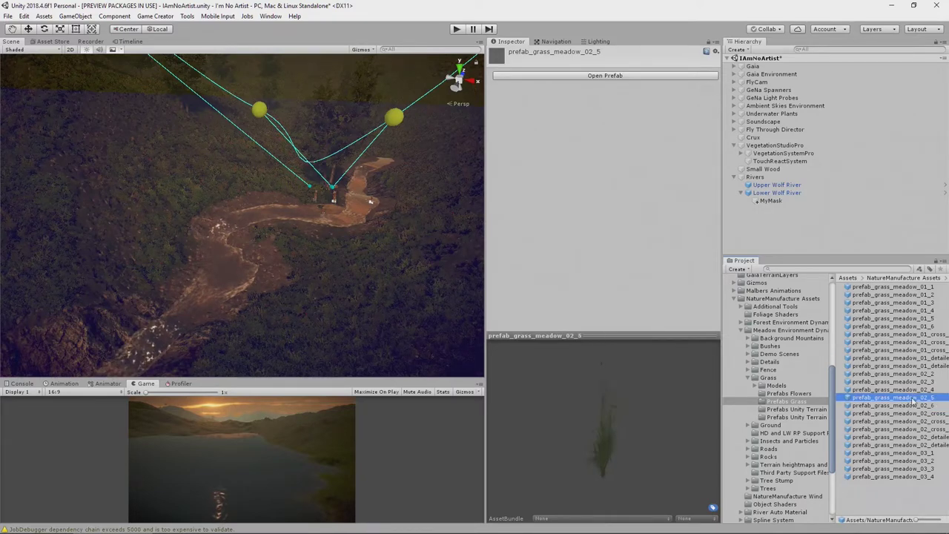
pyautogui.press('Up')
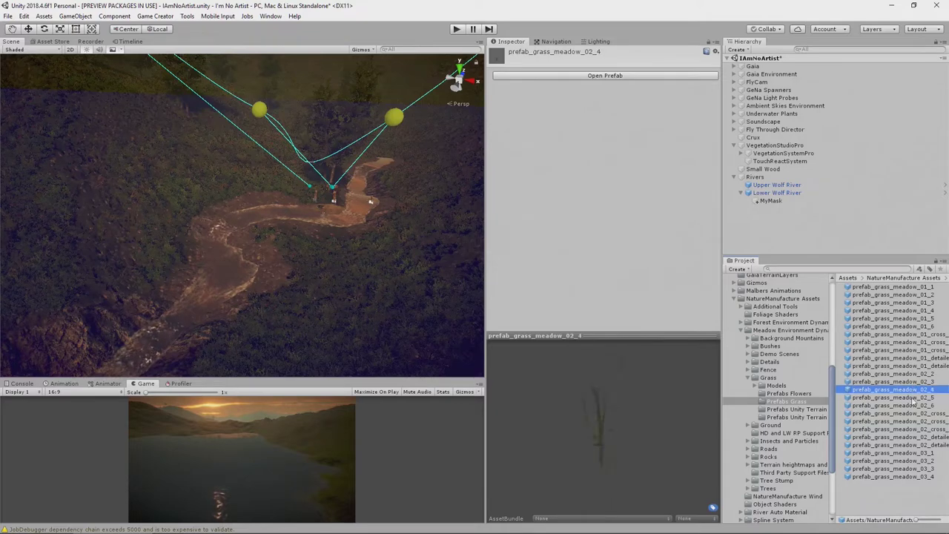
pyautogui.press('Up')
pyautogui.press('Up')
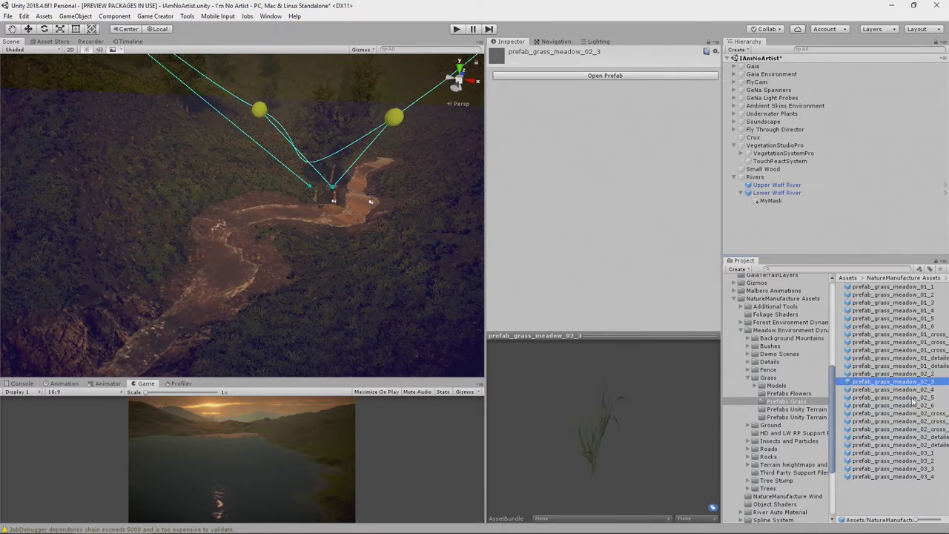
pyautogui.press('Down')
pyautogui.press('Up')
pyautogui.press('Up')
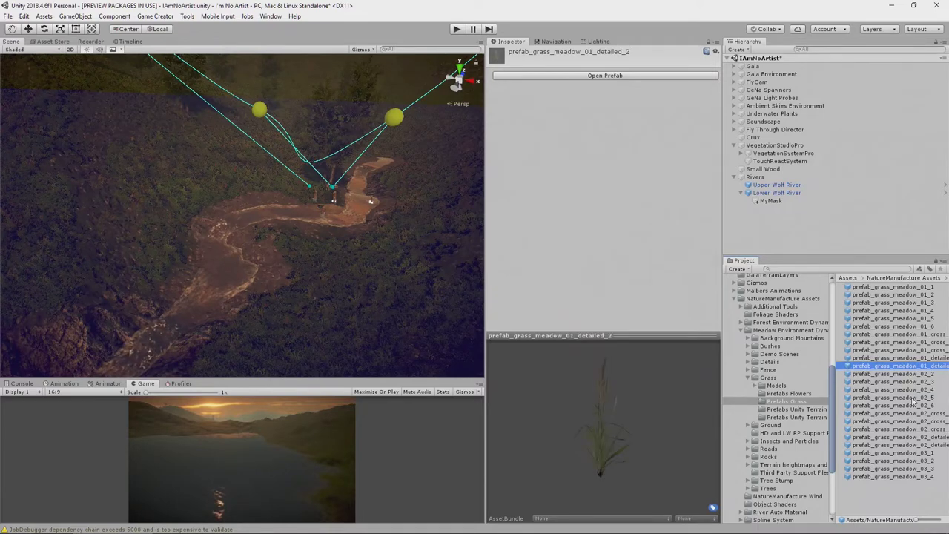
pyautogui.press('Up')
pyautogui.press('Up')
pyautogui.press('Down')
pyautogui.press('Down')
pyautogui.press('Down')
pyautogui.press('Down')
pyautogui.press('Down')
pyautogui.press('Down')
pyautogui.press('Down')
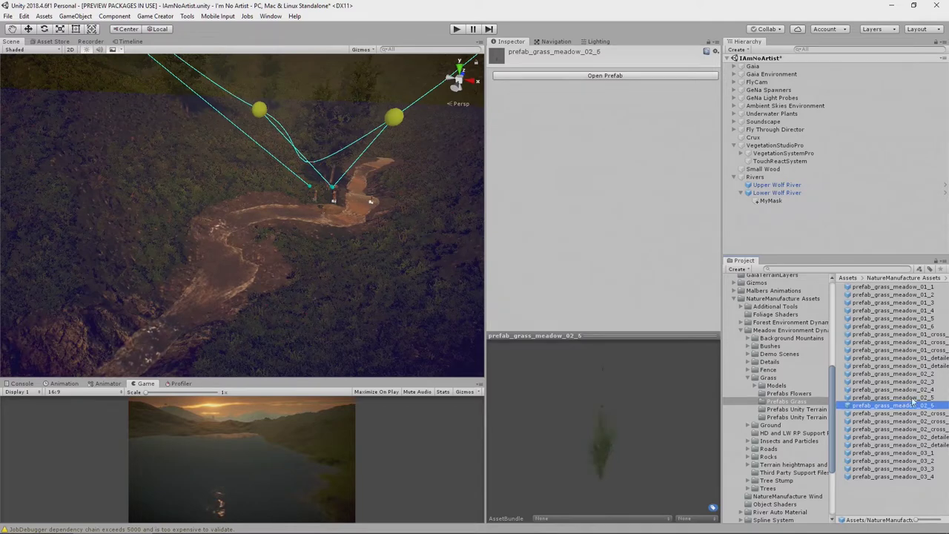
pyautogui.press('Up')
pyautogui.press('Up')
pyautogui.press('Down')
pyautogui.press('Down')
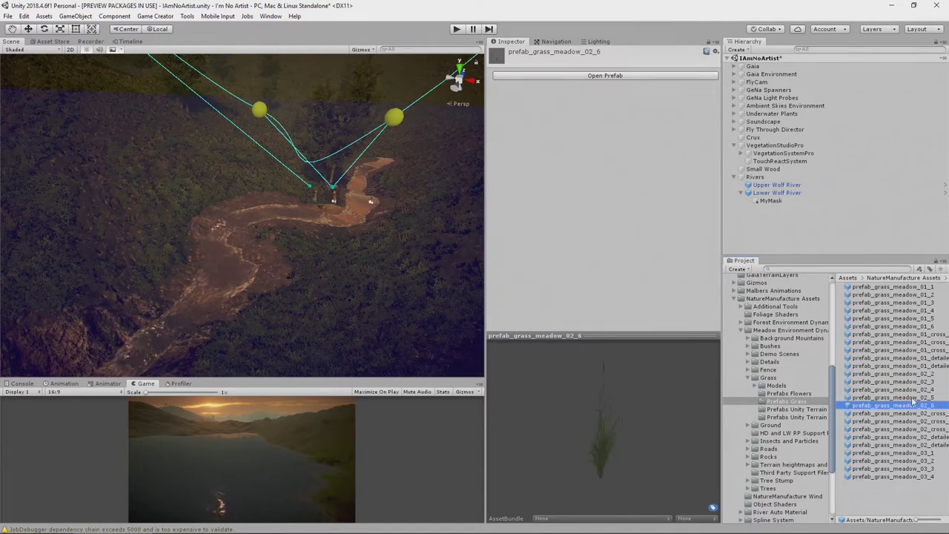
# Preview the cross and detailed prefab_grass_meadow_02 variants and the prefab_grass_meadow_03 prefabs
pyautogui.press('Down')
pyautogui.press('Down')
pyautogui.press('Down')
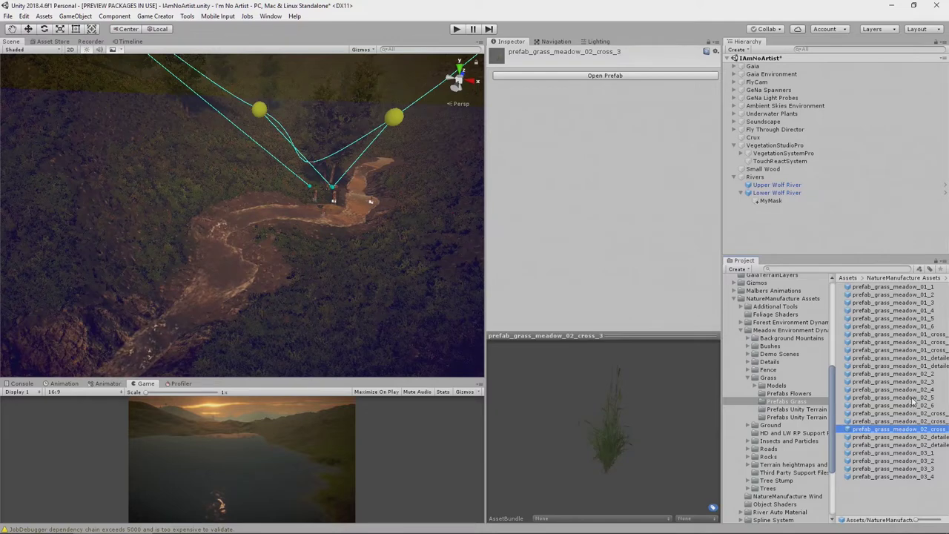
pyautogui.press('Down')
pyautogui.press('Down')
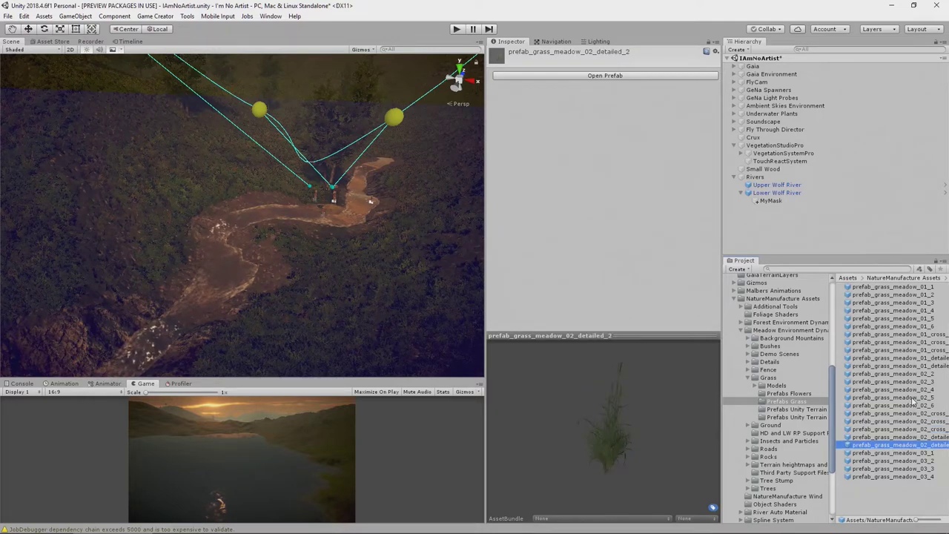
pyautogui.press('Down')
pyautogui.press('Down')
pyautogui.press('Down')
pyautogui.press('Down')
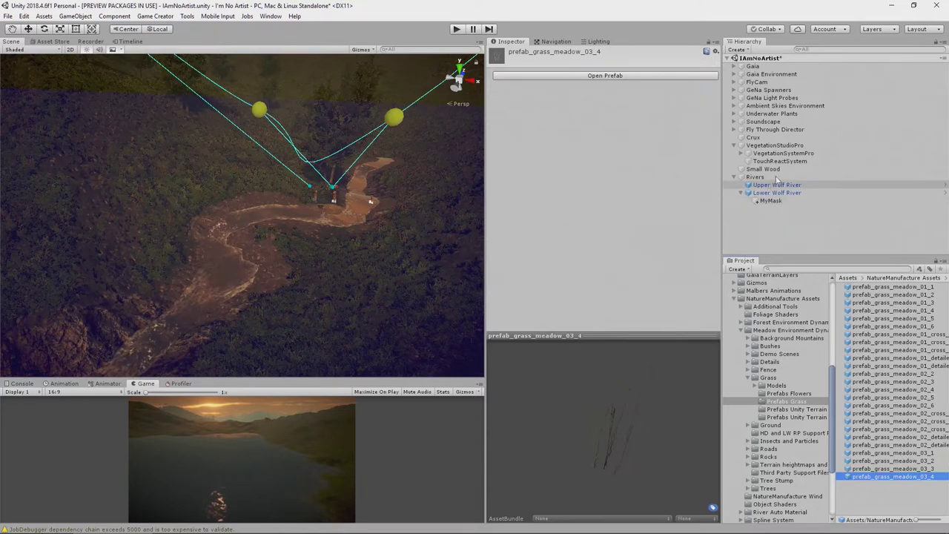
# Show VegetationSystemPro in the Inspector and lock it there so that selecting a grass prefab keeps its settings displayed
pyautogui.click(794, 154)
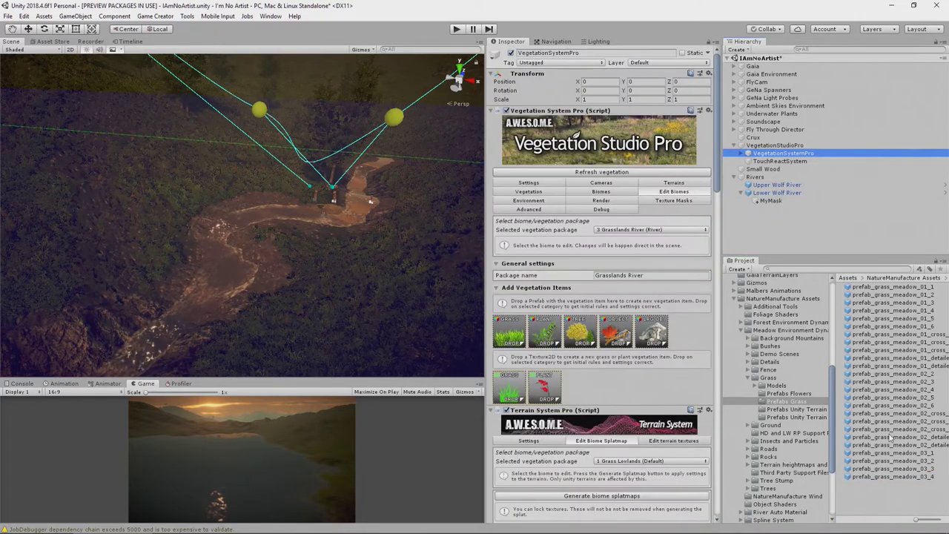
pyautogui.click(917, 390)
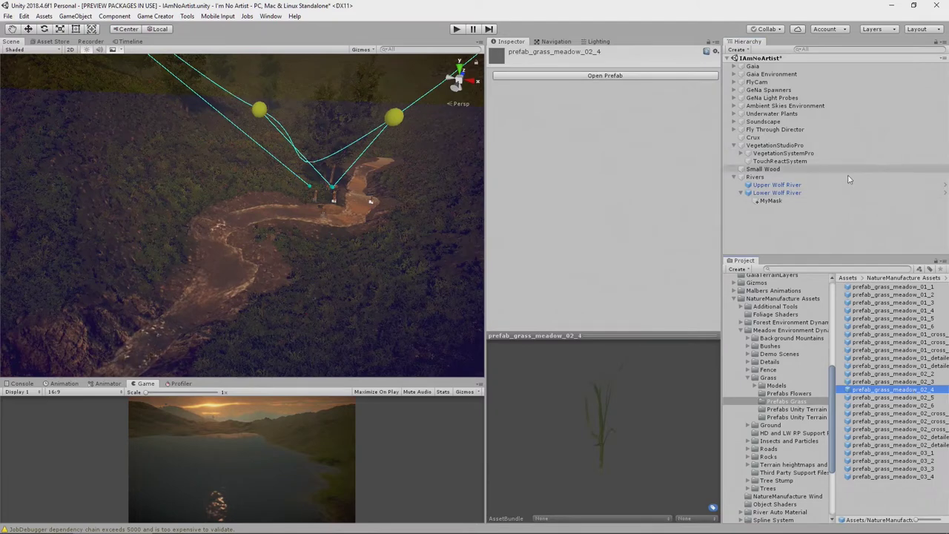
pyautogui.click(787, 154)
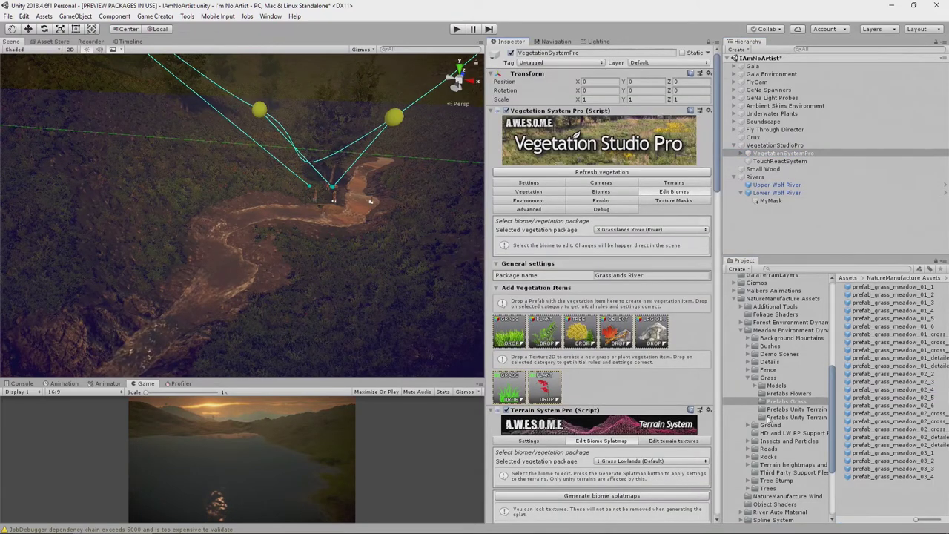
pyautogui.click(924, 390)
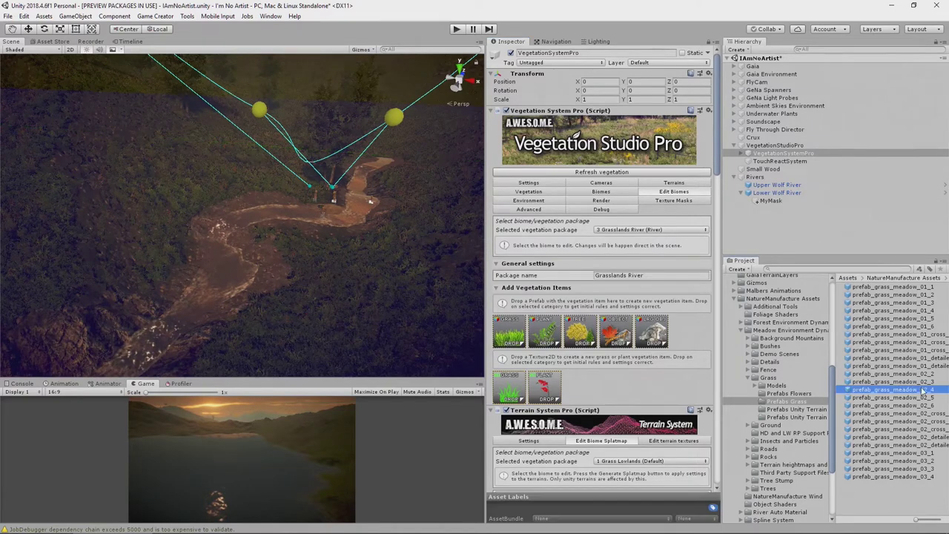
# Add prefab_grass_meadow_02_4, prefab_grass_meadow_02_5 and prefab_grass_meadow_02_6 to the Grasslands River package as Grass vegetation items
pyautogui.click(923, 405)
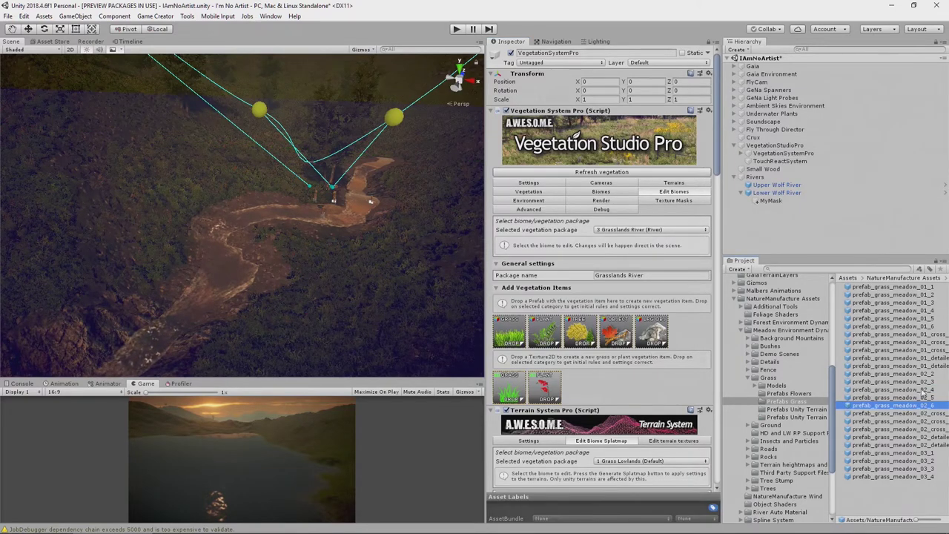
pyautogui.keyDown('shift'); pyautogui.click(922, 390); pyautogui.keyUp('shift')
pyautogui.moveTo(923, 393); pyautogui.dragTo(515, 336)
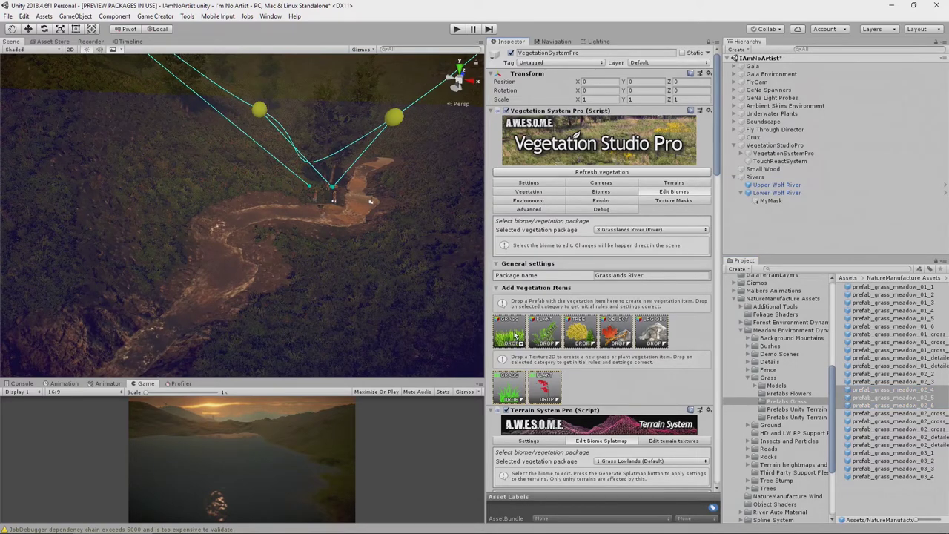
pyautogui.moveTo(515, 335); pyautogui.dragTo(517, 336)
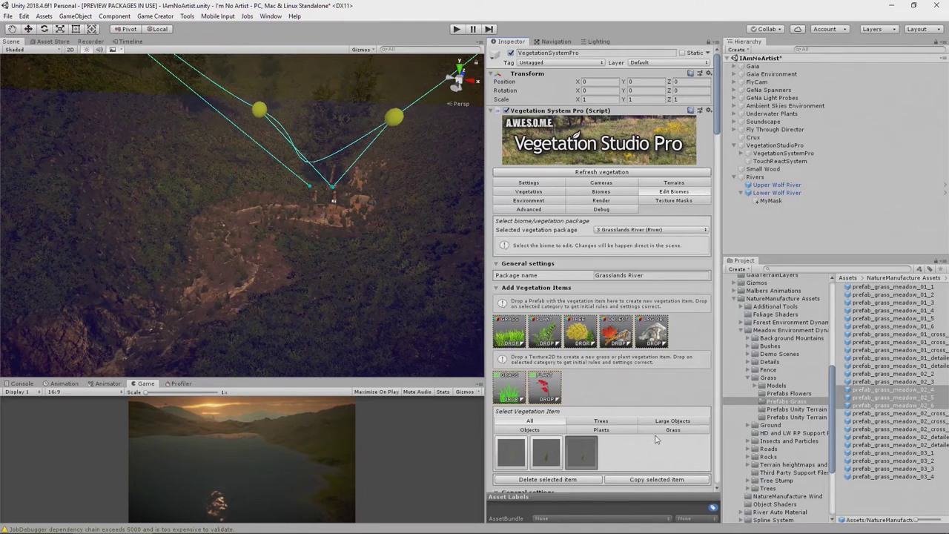
# Disable run-time spawn for prefab_grass_meadow_02_5 and prefab_grass_meadow_02_6, and select the prefab_grass_meadow_02_4 item for editing
pyautogui.scroll(-3, 631, 416)
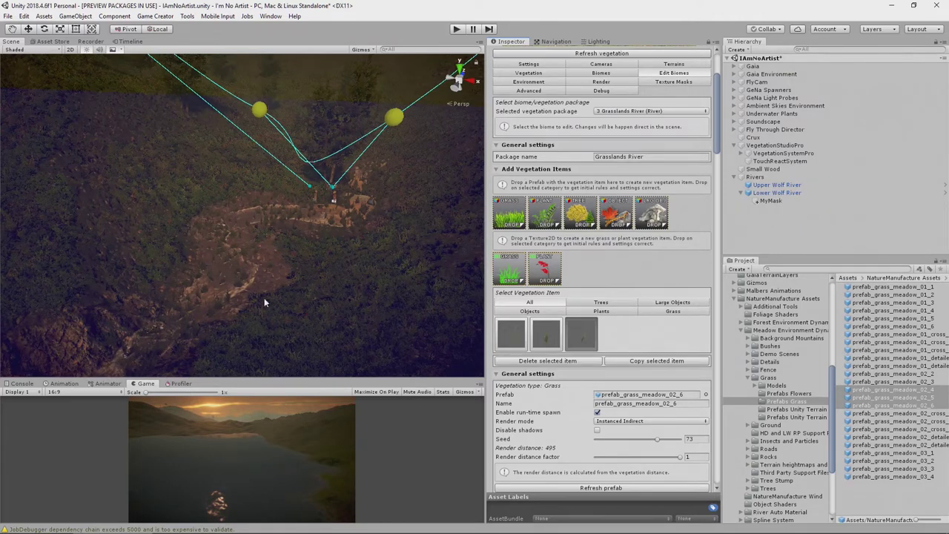
pyautogui.press('alt')
pyautogui.keyDown('alt'); pyautogui.moveTo(275, 300); pyautogui.dragTo(280, 320); pyautogui.keyUp('alt')
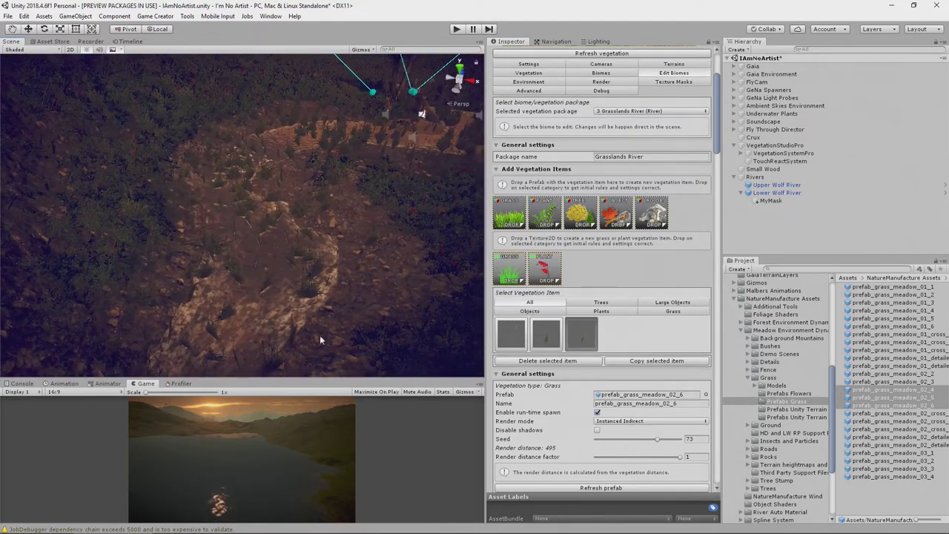
pyautogui.scroll(-5, 570, 415)
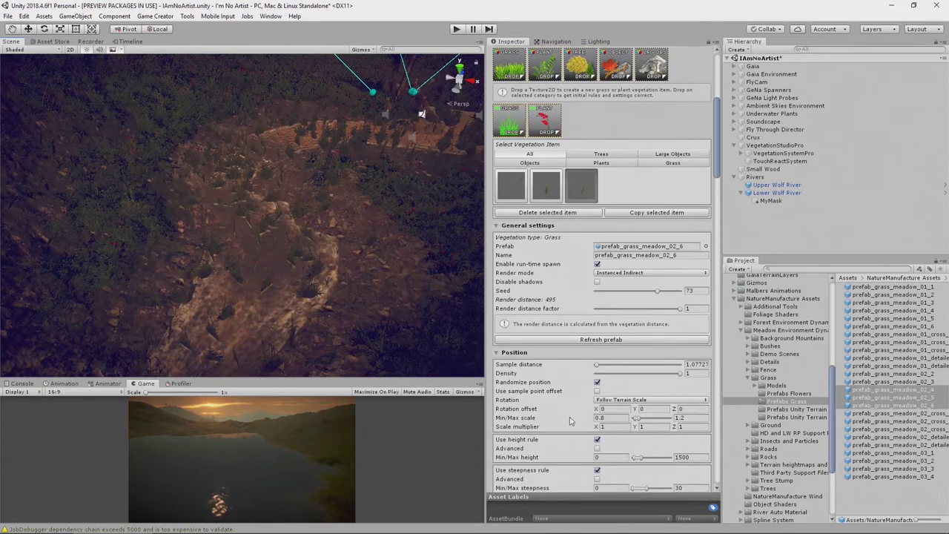
pyautogui.click(511, 187)
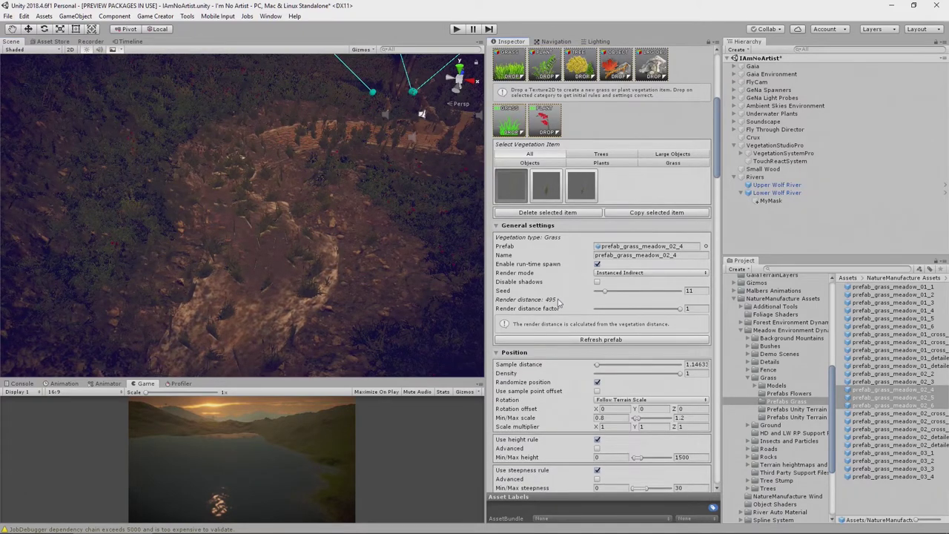
pyautogui.click(546, 191)
pyautogui.click(597, 265)
pyautogui.click(581, 185)
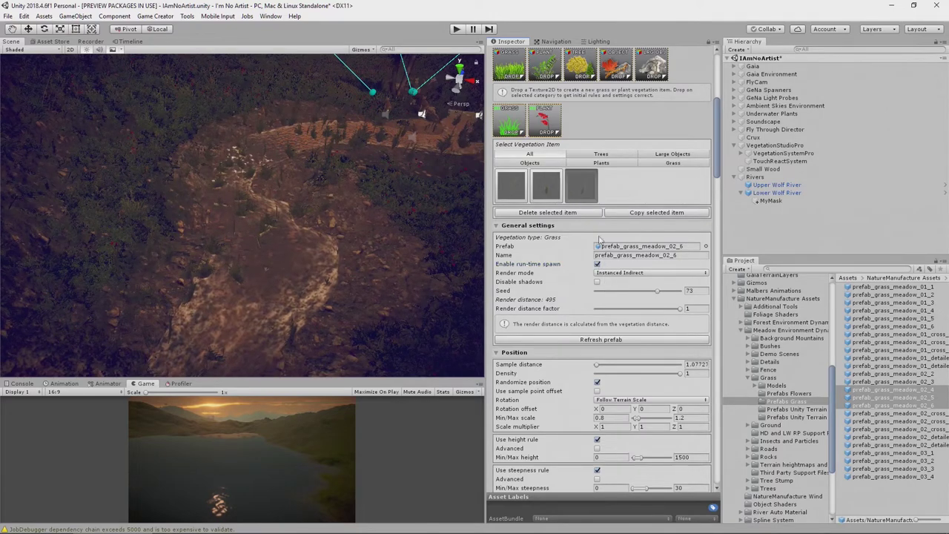
pyautogui.click(597, 264)
pyautogui.click(514, 194)
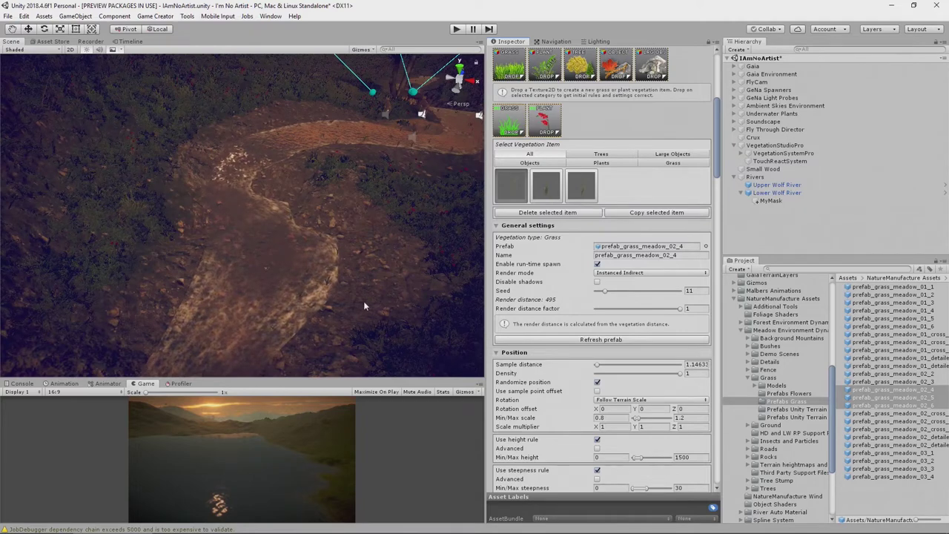
# Set the Sample distance of prefab_grass_meadow_02_4 to 0.4 in its position settings
pyautogui.scroll(-15, 634, 338)
pyautogui.scroll(10, 612, 203)
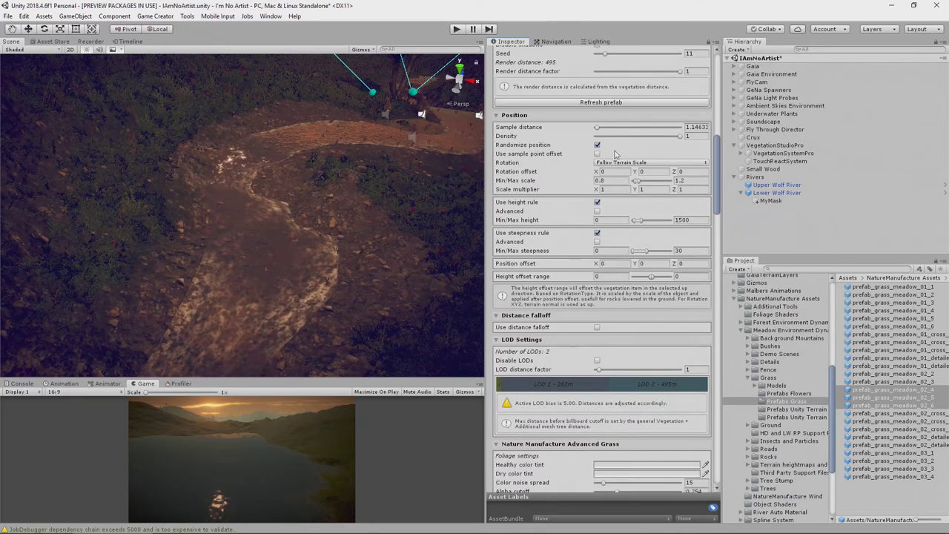
pyautogui.moveTo(599, 128); pyautogui.dragTo(603, 130)
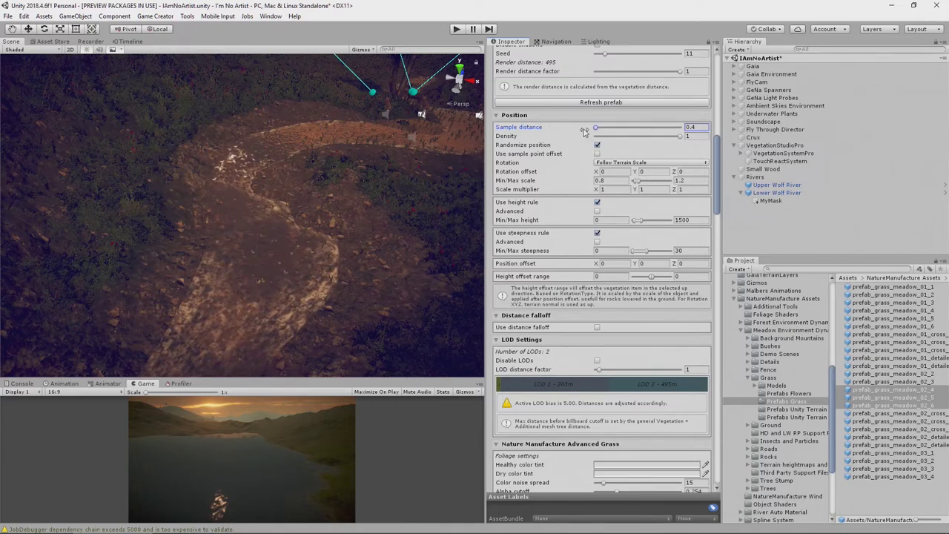
# Switch the biome edge include rule of prefab_grass_meadow_02_4 off and back on to compare how the grass spreads over the river
pyautogui.moveTo(336, 211); pyautogui.dragTo(376, 196, button='right')
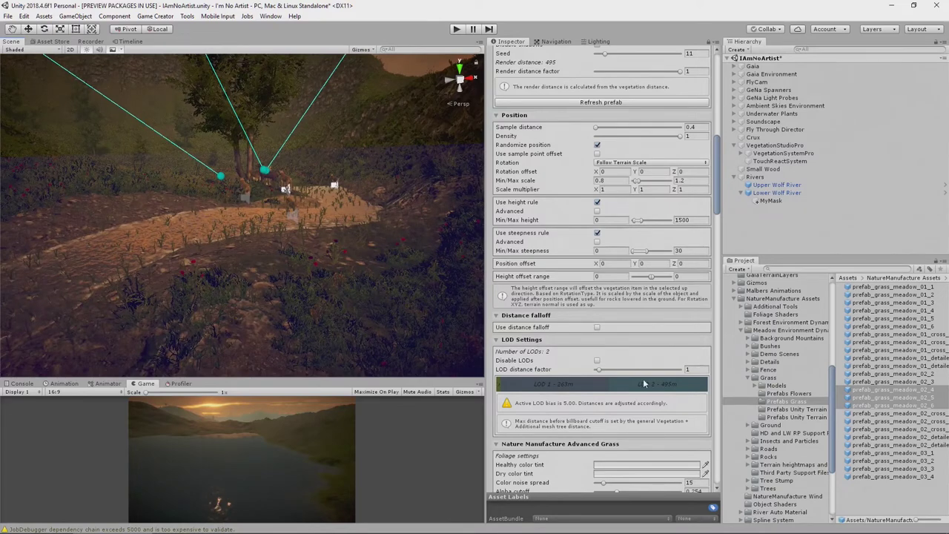
pyautogui.scroll(-10, 632, 382)
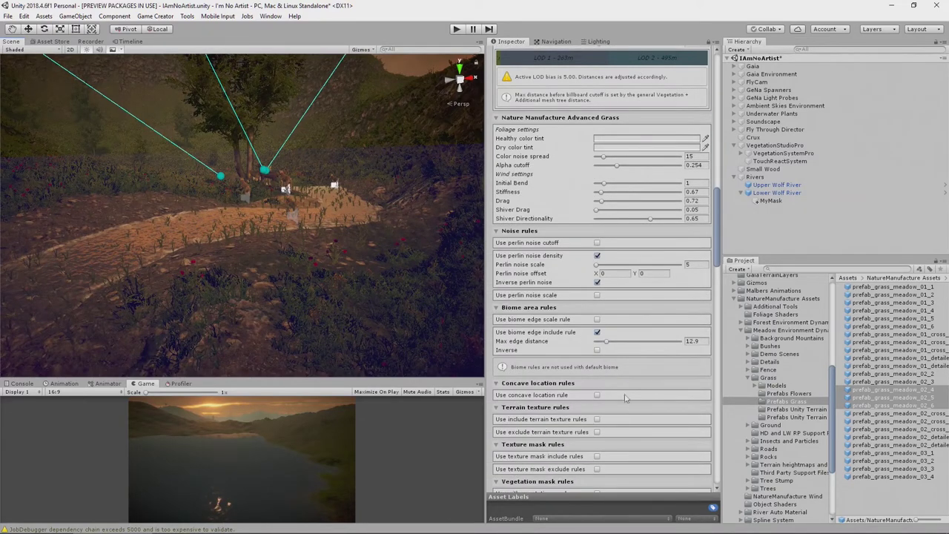
pyautogui.click(597, 332)
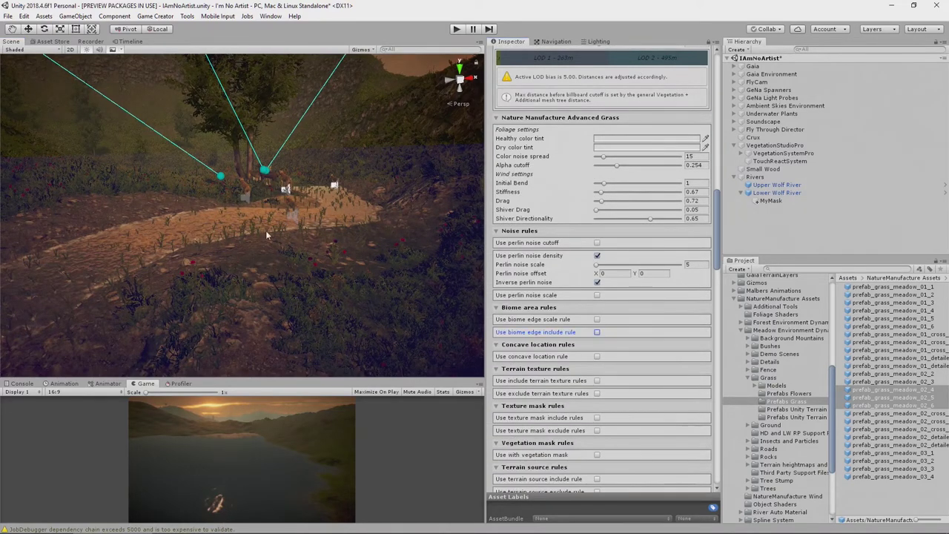
pyautogui.click(597, 333)
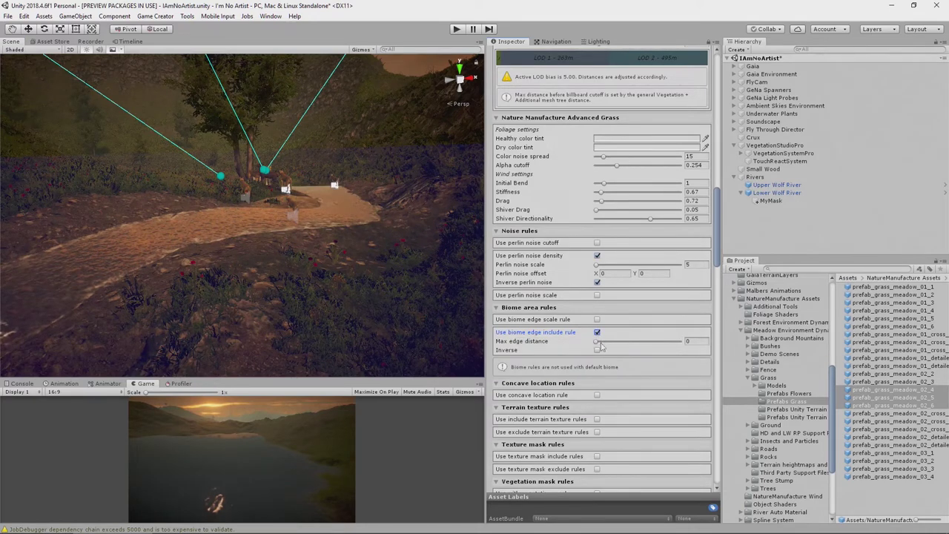
# Set the Max edge distance of prefab_grass_meadow_02_4 to 2.8 after trying 3.5 and 3 against the riverbank
pyautogui.moveTo(595, 344); pyautogui.dragTo(599, 343)
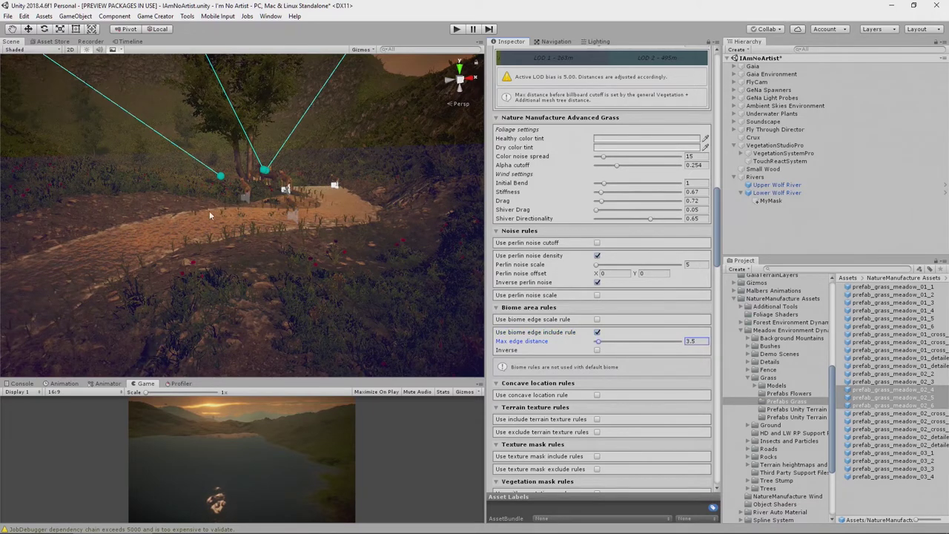
pyautogui.moveTo(249, 281); pyautogui.dragTo(373, 265, button='right')
pyautogui.moveTo(373, 265); pyautogui.dragTo(303, 291, button='right')
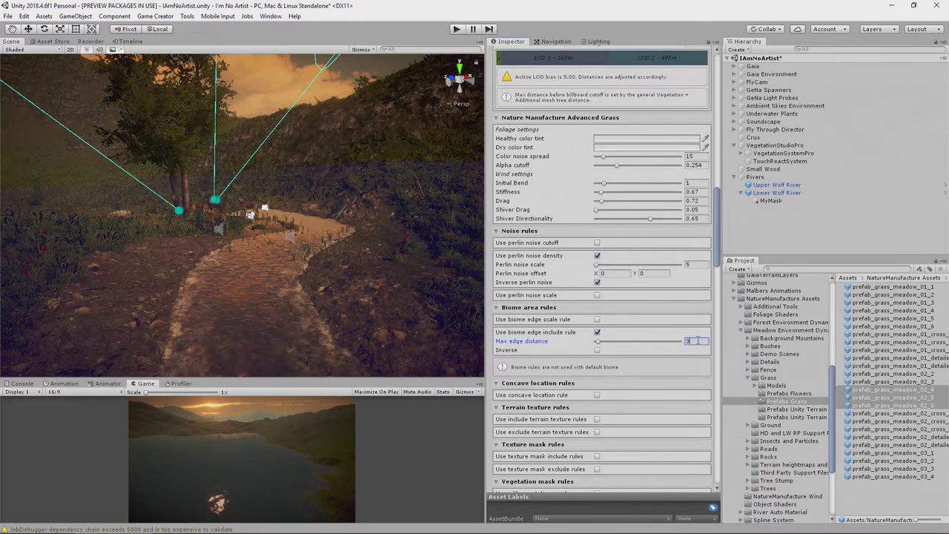
pyautogui.moveTo(369, 304); pyautogui.dragTo(349, 278, button='right')
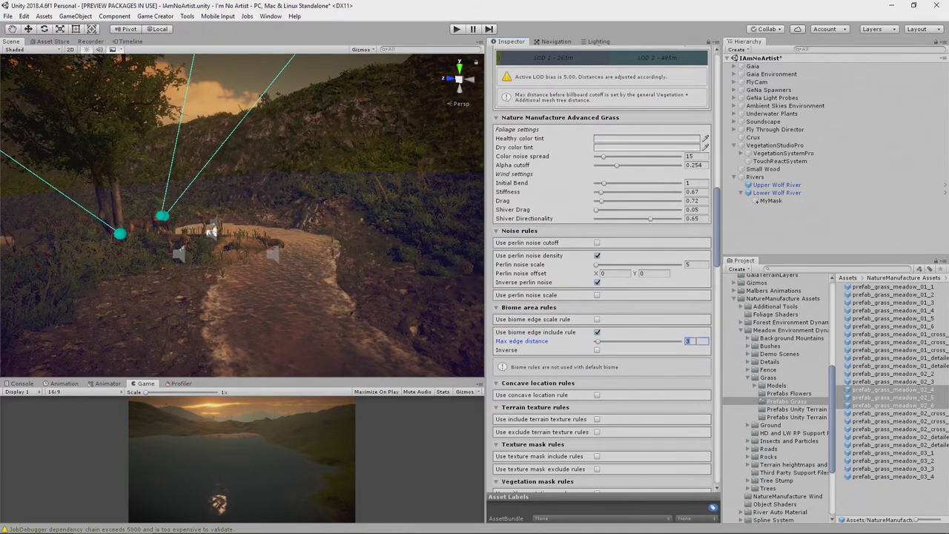
pyautogui.write('8')
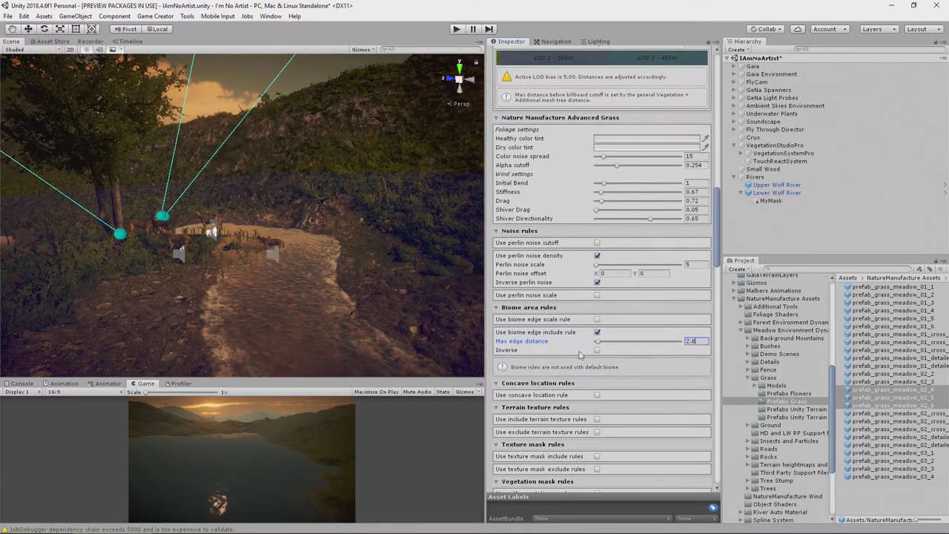
# Lower the Max edge distance of prefab_grass_meadow_02_4 to 2 and check the grass along the river
pyautogui.press('BackSpace')
pyautogui.write('5')
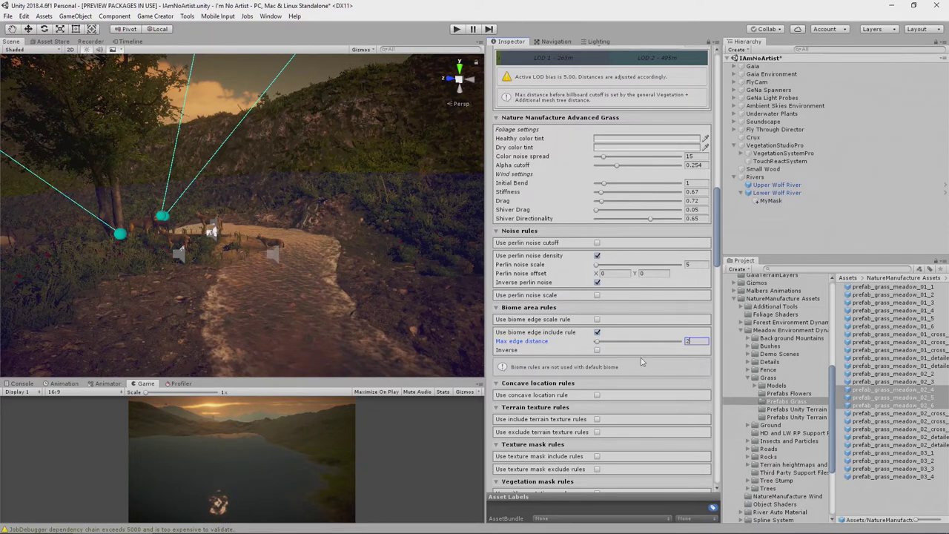
pyautogui.press('w')
pyautogui.moveTo(274, 267); pyautogui.dragTo(459, 237, button='right')
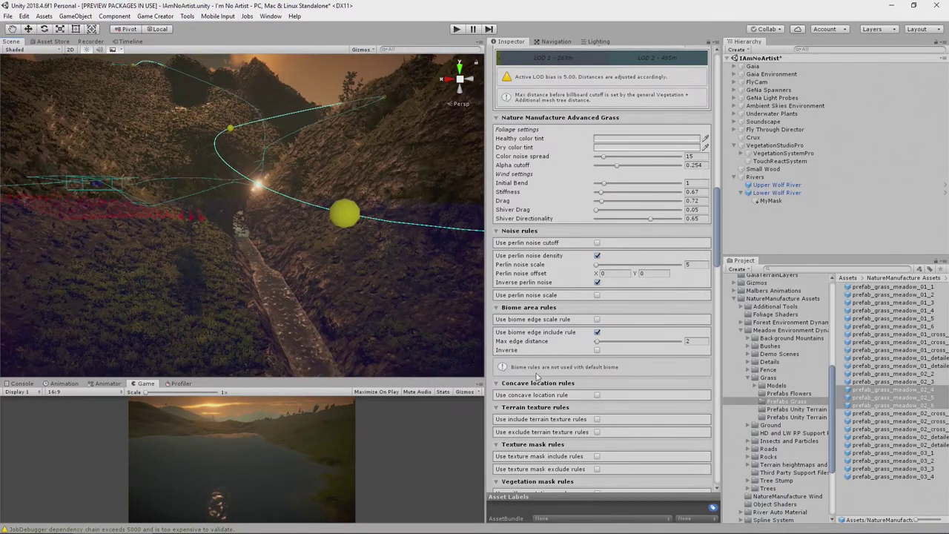
# Enable the exclude terrain texture rules for prefab_grass_meadow_02_4 and add a Texture 4 rule with minimum and maximum placement density 0.01
pyautogui.click(597, 432)
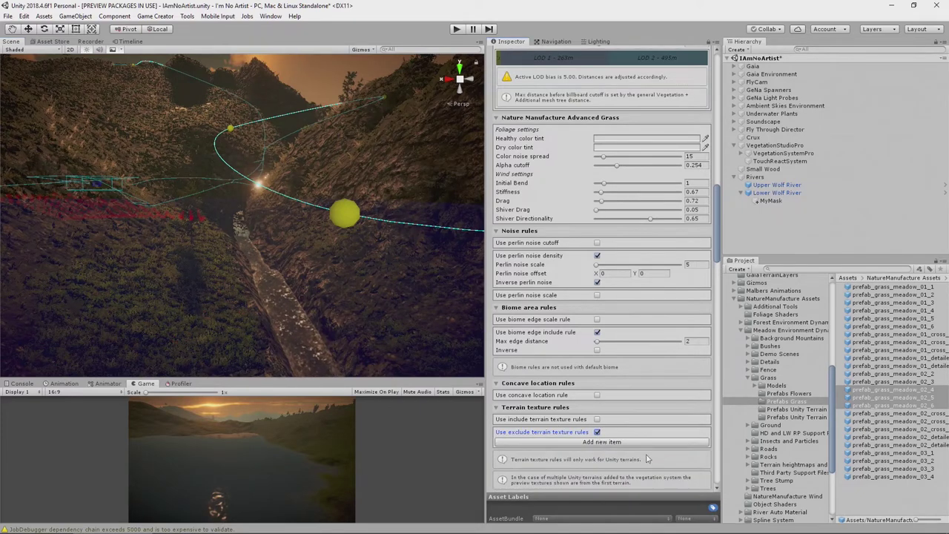
pyautogui.click(610, 443)
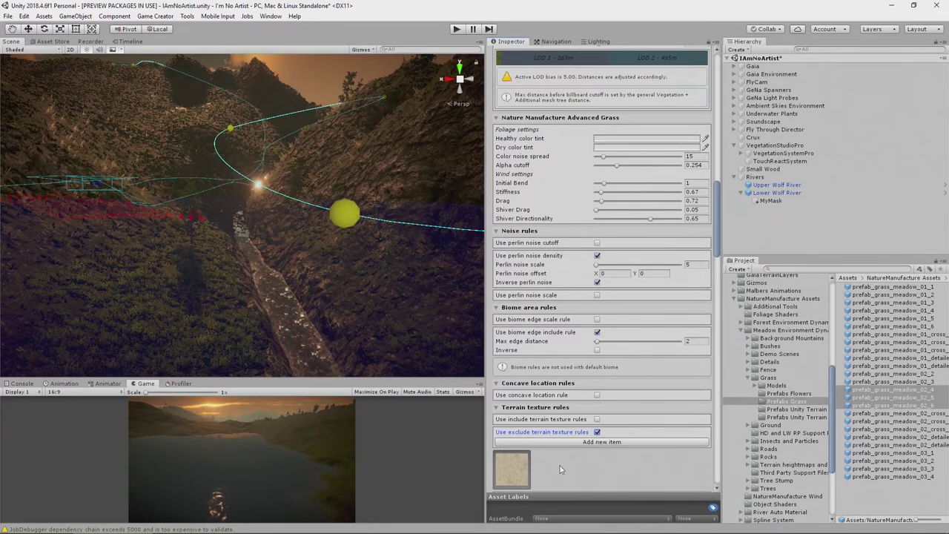
pyautogui.click(515, 470)
pyautogui.scroll(-2, 574, 459)
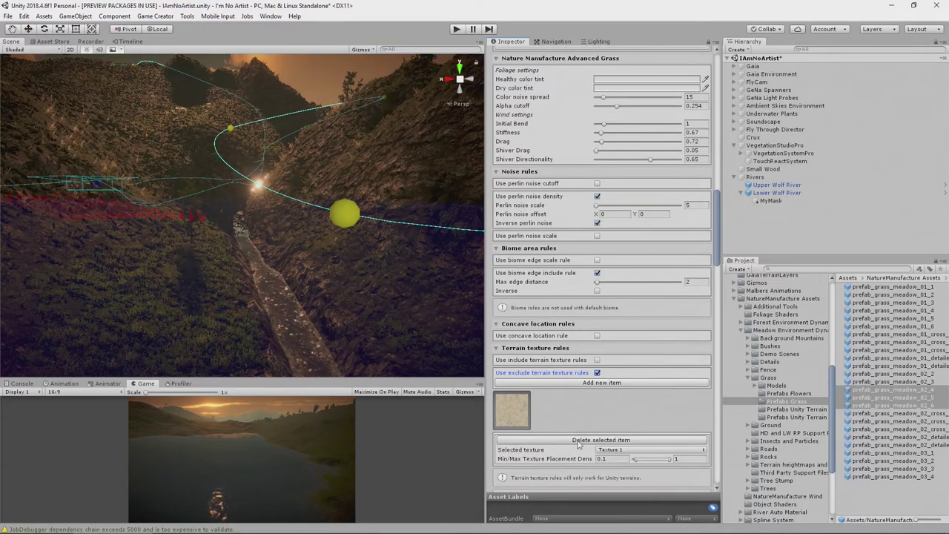
pyautogui.click(633, 450)
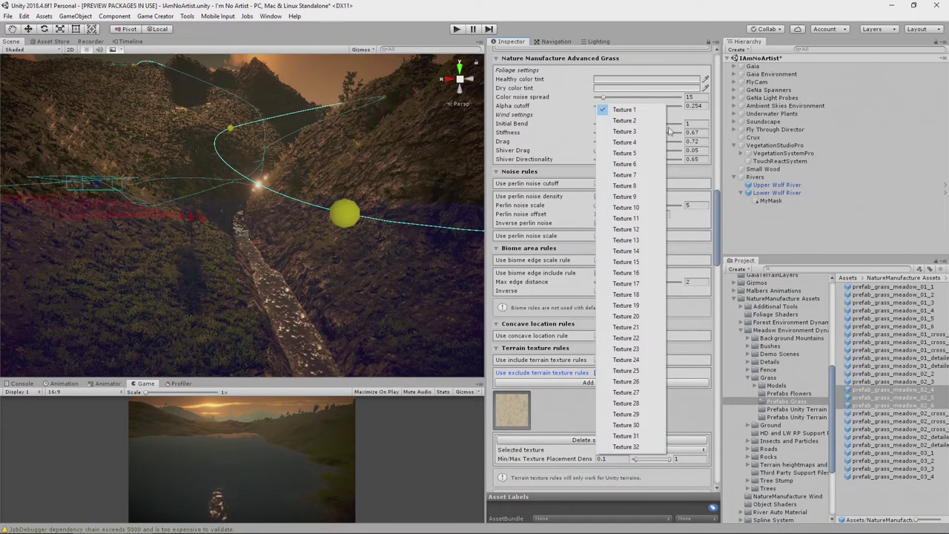
pyautogui.click(641, 141)
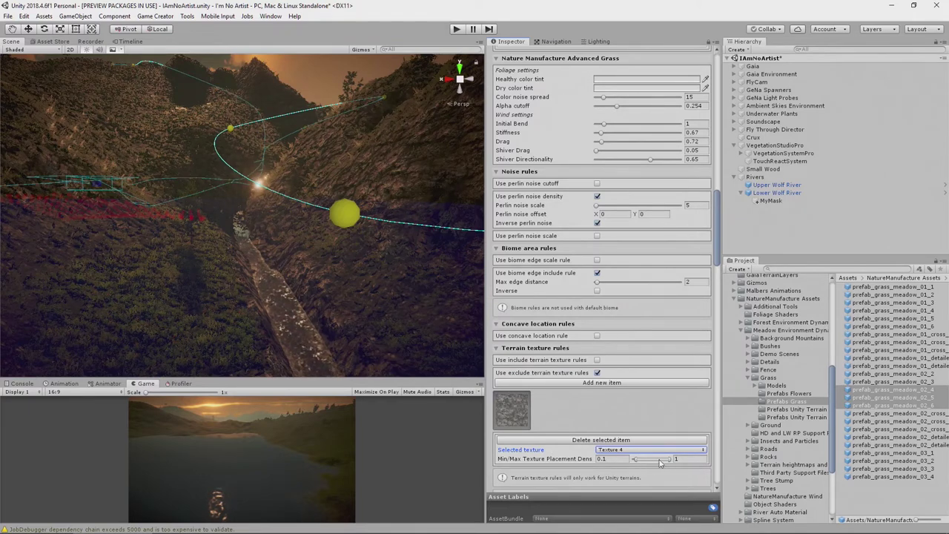
pyautogui.moveTo(660, 460); pyautogui.dragTo(626, 461)
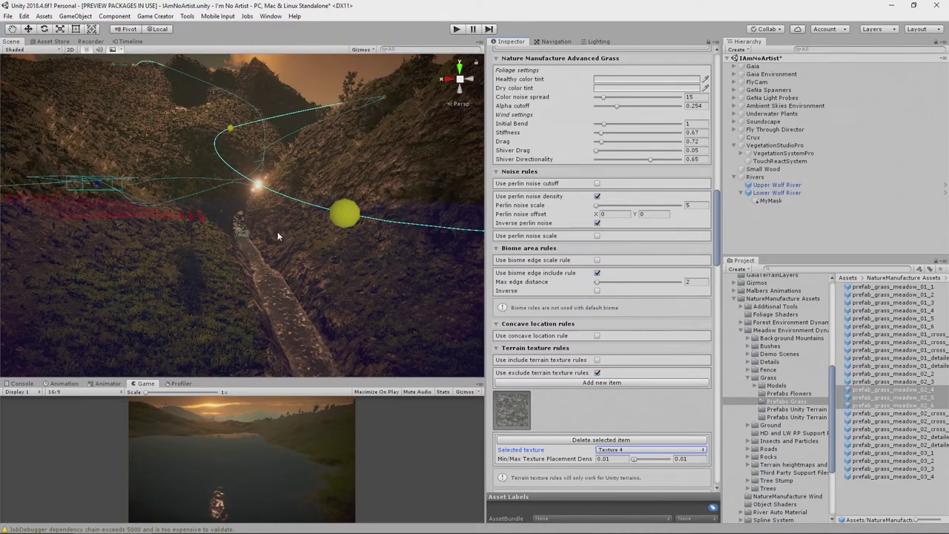
# Set the Sample distance of prefab_grass_meadow_02_4 to 0.4 after trying larger values, and raise its maximum steepness to about 57
pyautogui.moveTo(254, 234)
pyautogui.mouseDown(button='right')
pyautogui.moveTo(257, 247)
pyautogui.moveTo(267, 222)
pyautogui.mouseUp(button='right')
pyautogui.press('f')
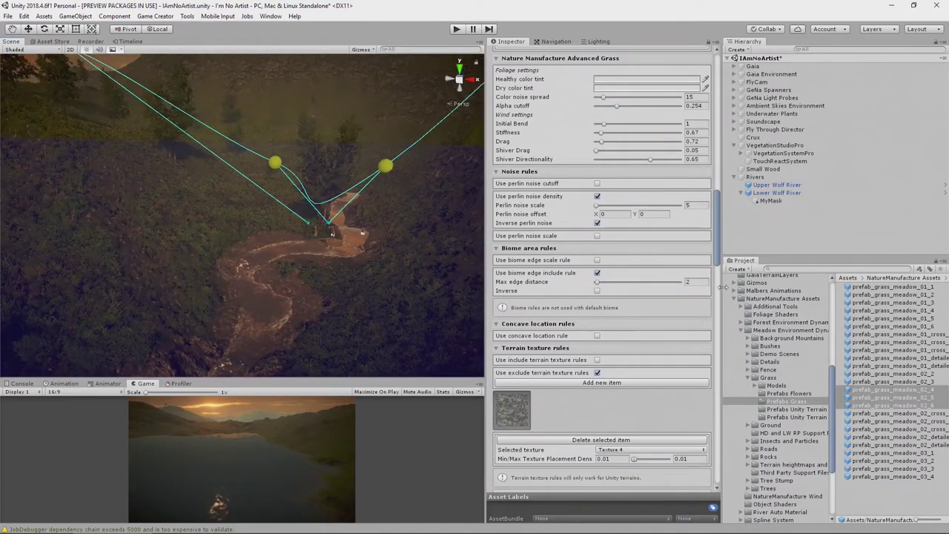
pyautogui.scroll(1, 645, 132)
pyautogui.scroll(12, 645, 129)
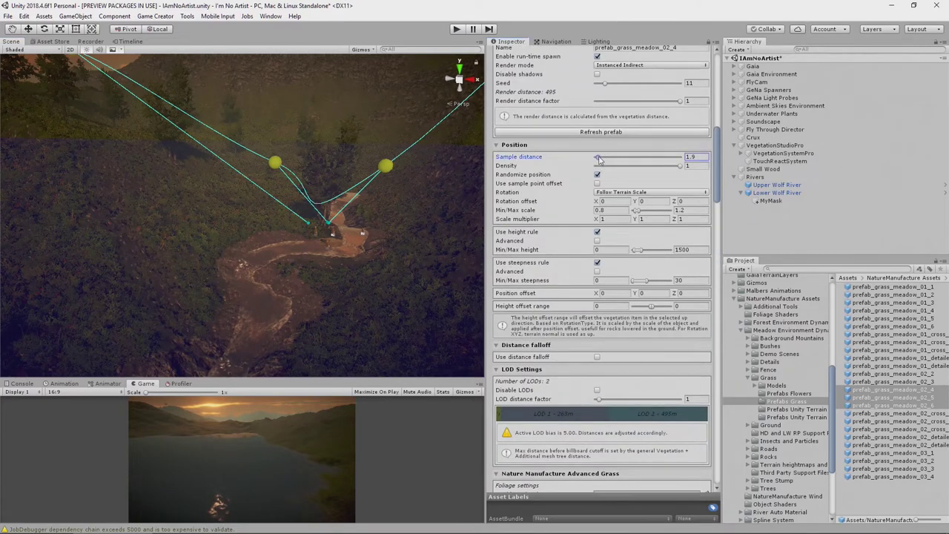
pyautogui.moveTo(372, 267); pyautogui.dragTo(458, 278, button='right')
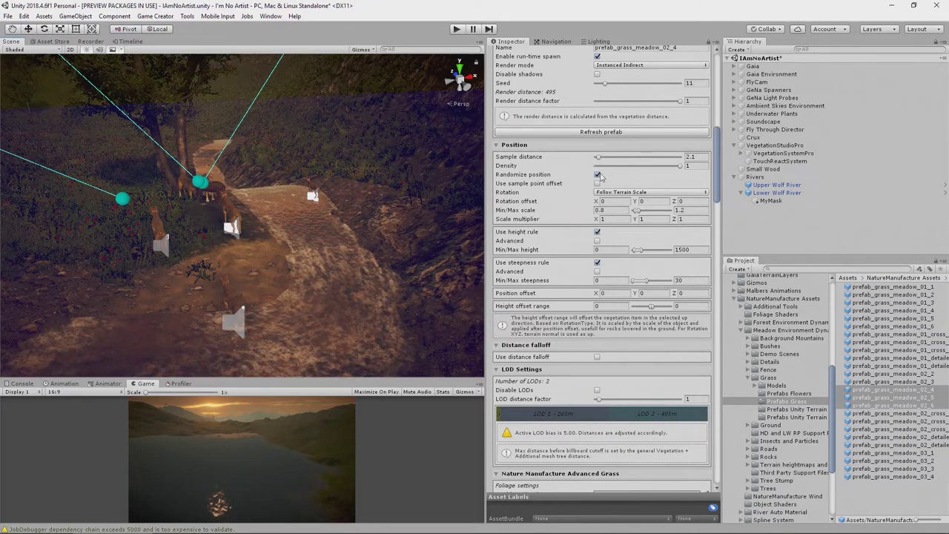
pyautogui.click(700, 155)
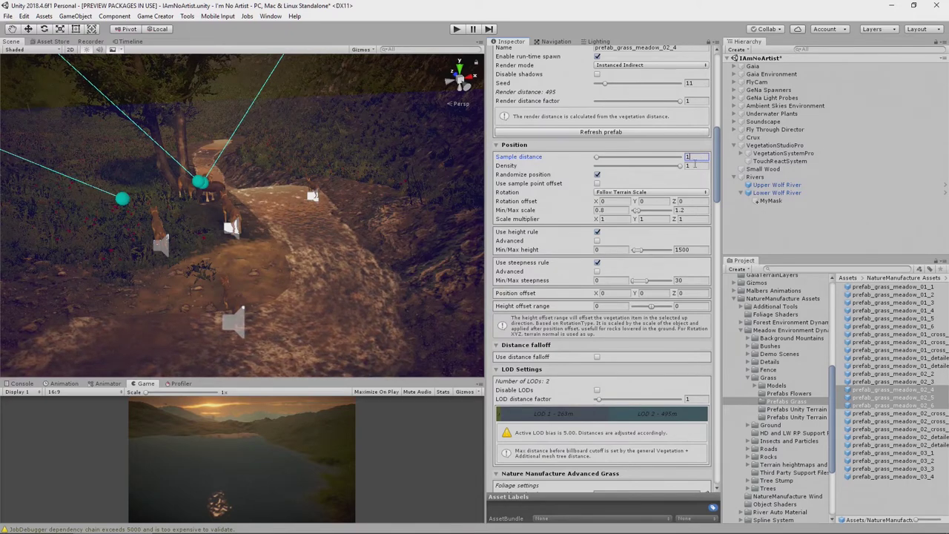
pyautogui.press('BackSpace')
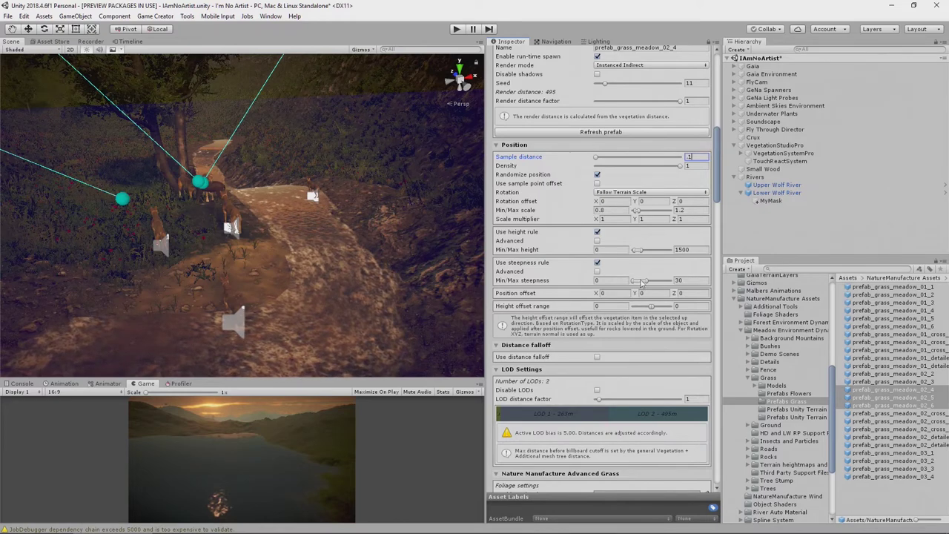
pyautogui.moveTo(651, 280); pyautogui.dragTo(658, 280)
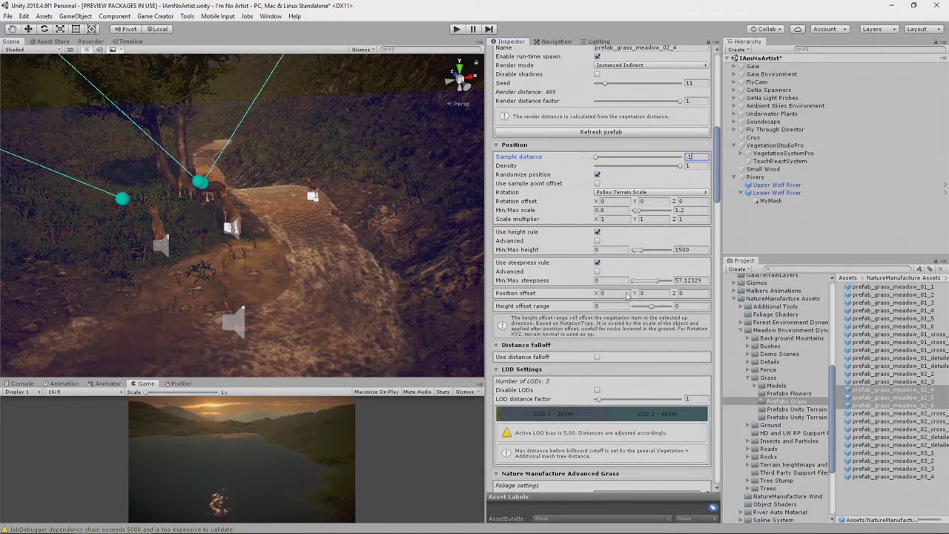
pyautogui.moveTo(301, 335); pyautogui.dragTo(892, 343, button='right')
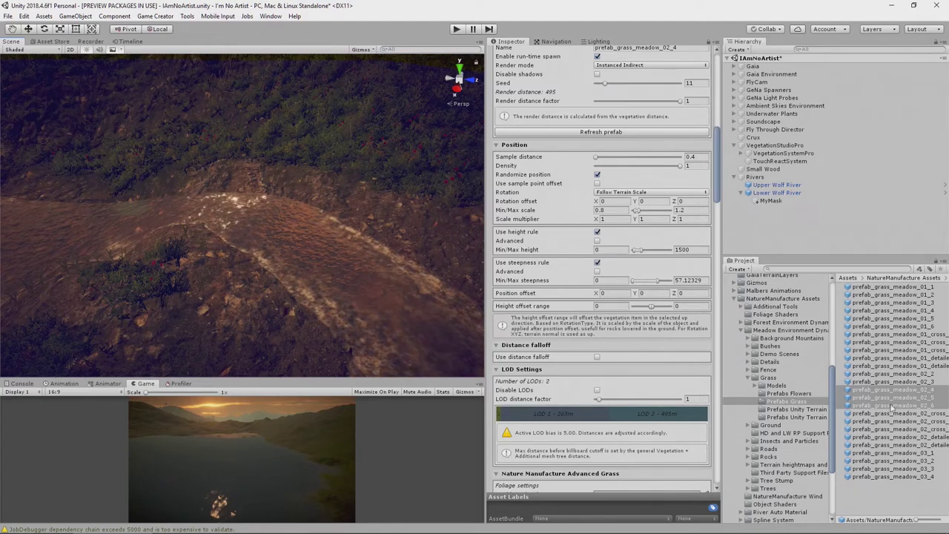
# Enable run-time spawn for prefab_grass_meadow_02_5 and set its Sample distance to 1.1
pyautogui.scroll(10, 665, 185)
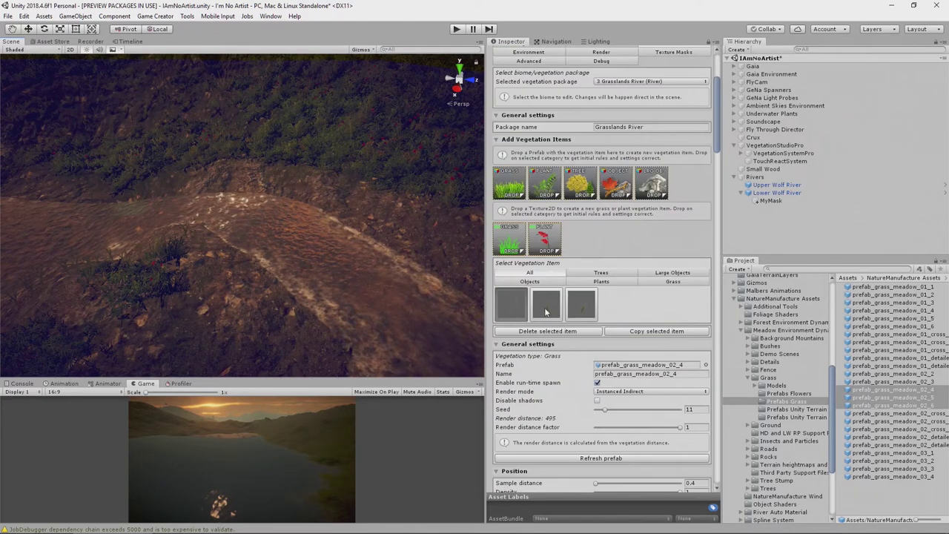
pyautogui.click(597, 383)
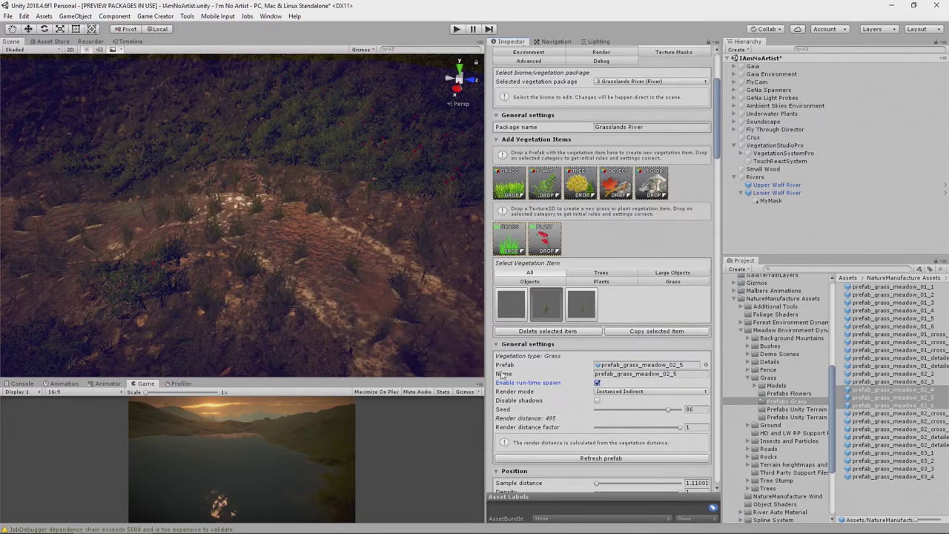
pyautogui.moveTo(350, 324)
pyautogui.mouseDown(button='right')
pyautogui.moveTo(338, 304)
pyautogui.moveTo(349, 308)
pyautogui.mouseUp(button='right')
pyautogui.scroll(-3, 662, 414)
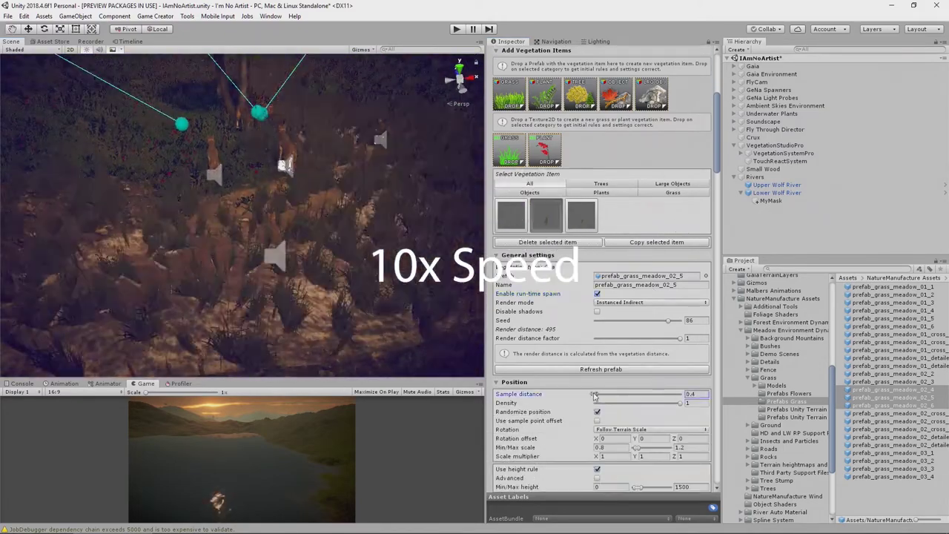
# Set the Max edge distance of prefab_grass_meadow_02_5 to 2.2 in its biome edge include rule
pyautogui.scroll(-15, 662, 415)
pyautogui.click(691, 370)
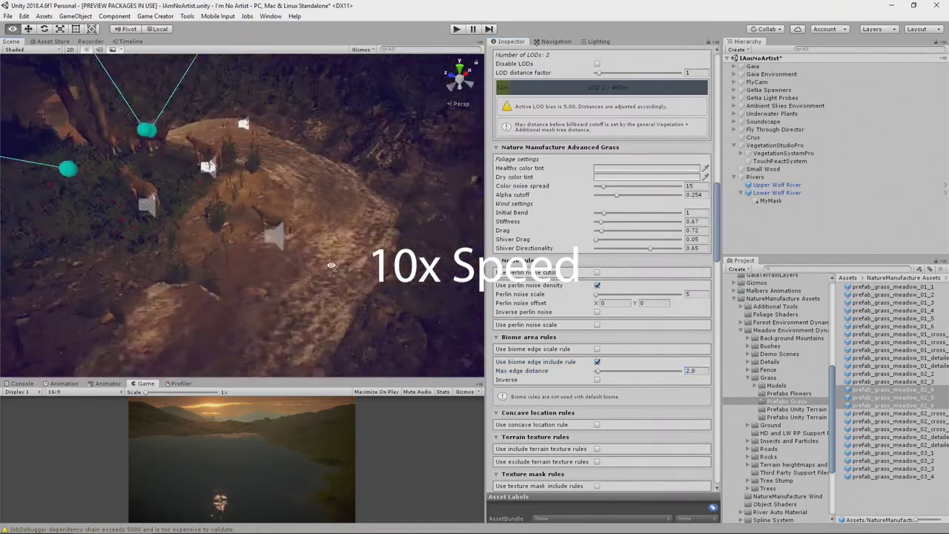
pyautogui.write('2.2')
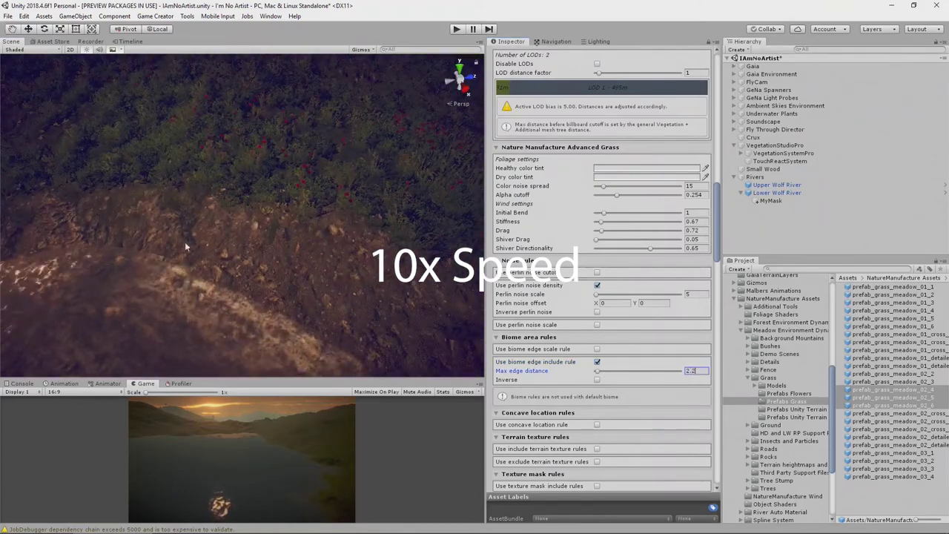
# Turn on the biome edge include rule for the remaining meadow grass item with a Max edge distance of 2.5
pyautogui.scroll(18, 619, 425)
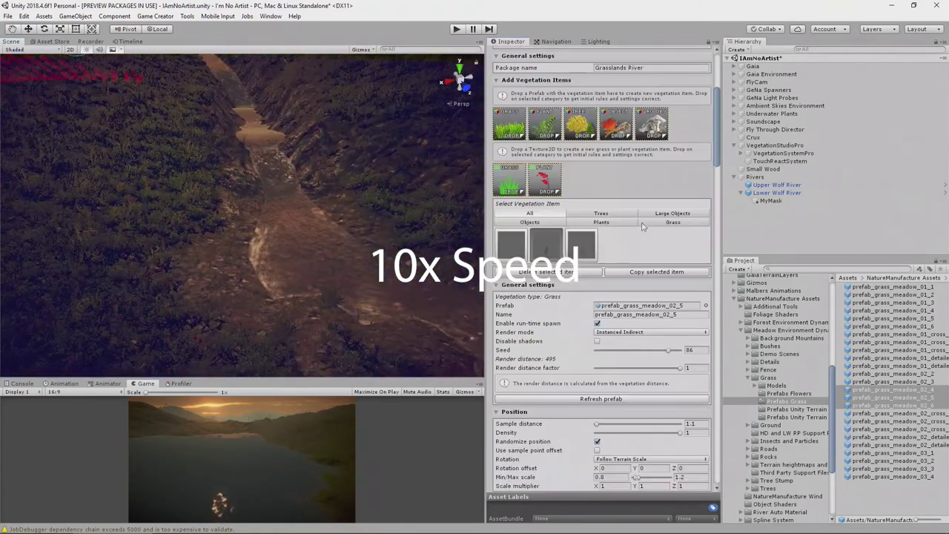
pyautogui.scroll(-15, 619, 424)
pyautogui.click(597, 361)
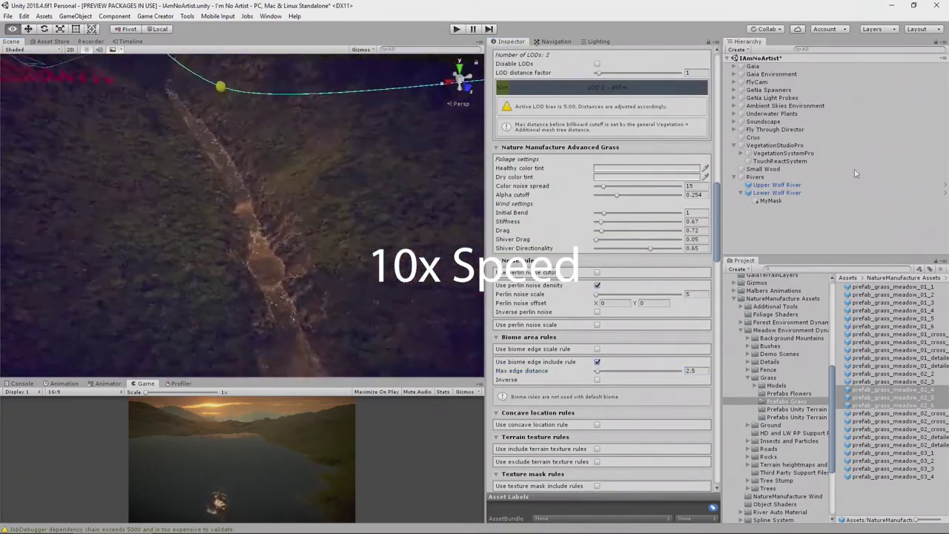
# Add a vegetation biome mask area to Upper Wolf River and open the settings of the new mask beneath it
pyautogui.click(377, 280)
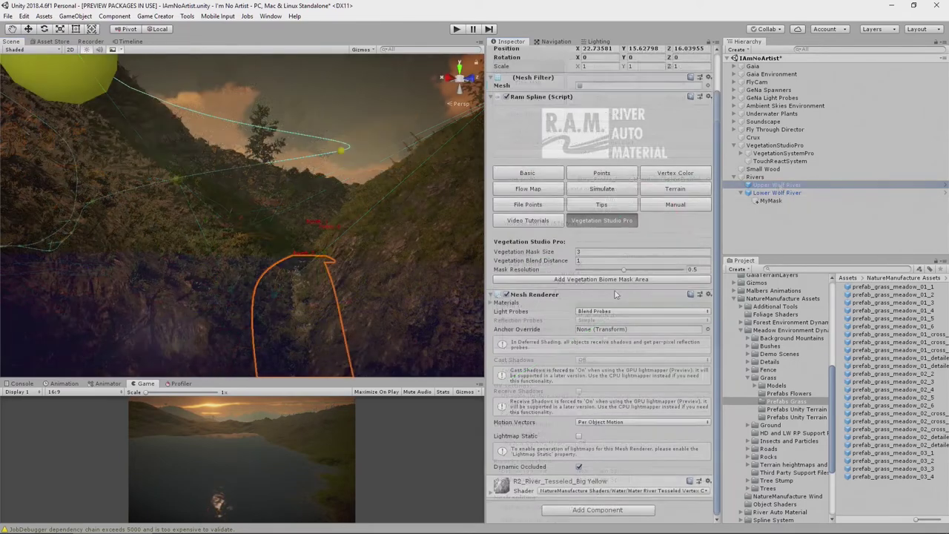
pyautogui.click(605, 279)
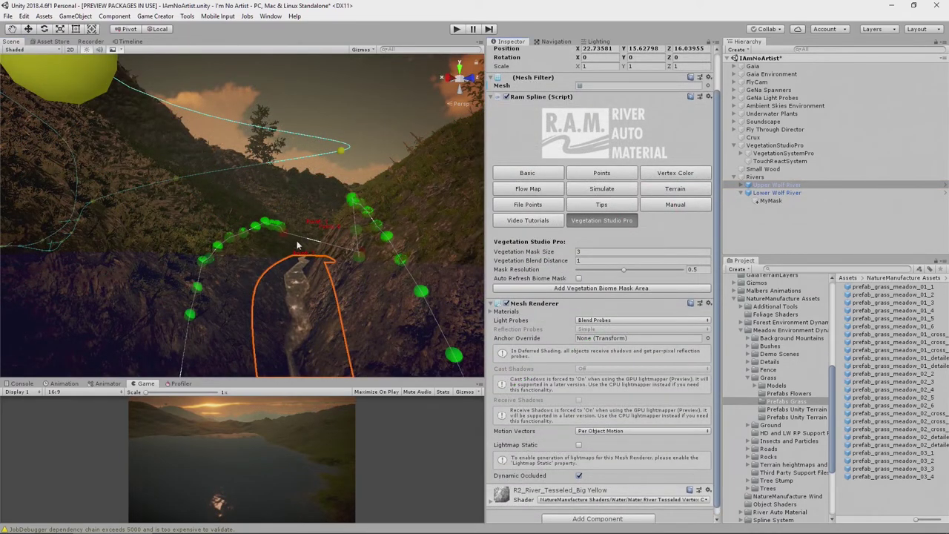
pyautogui.click(742, 185)
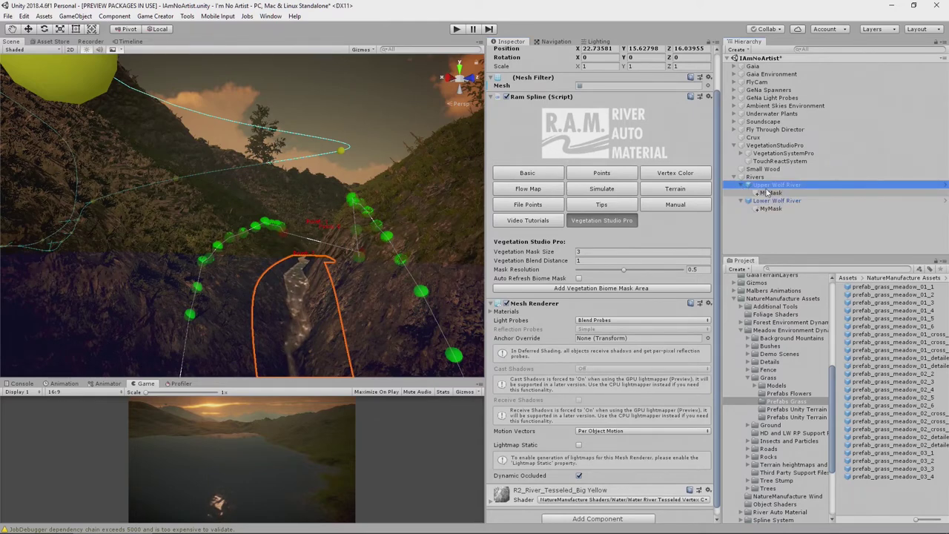
pyautogui.click(770, 193)
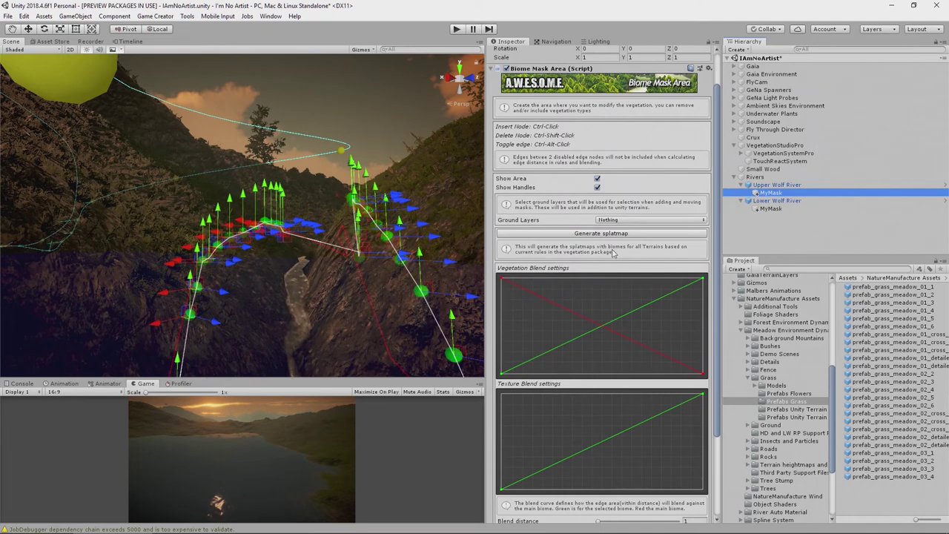
pyautogui.scroll(-5, 603, 263)
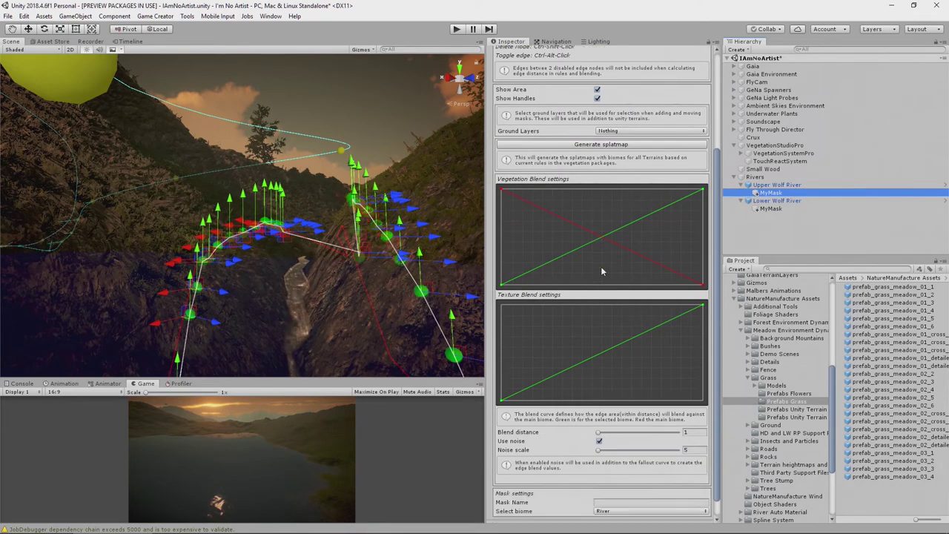
# Examine how the river biome grass spawns on the steep banks along Upper Wolf River
pyautogui.click(310, 293)
pyautogui.moveTo(310, 292); pyautogui.dragTo(330, 315, button='right')
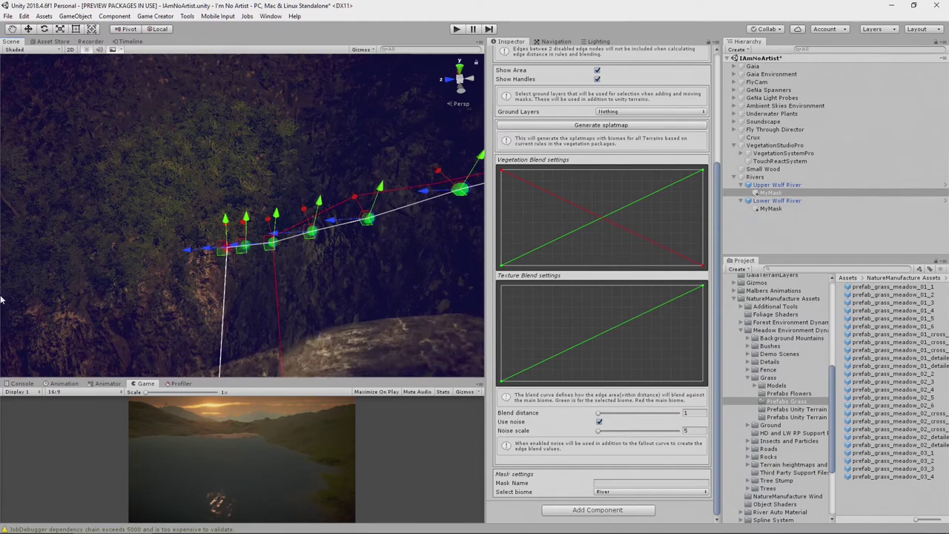
pyautogui.click(152, 203)
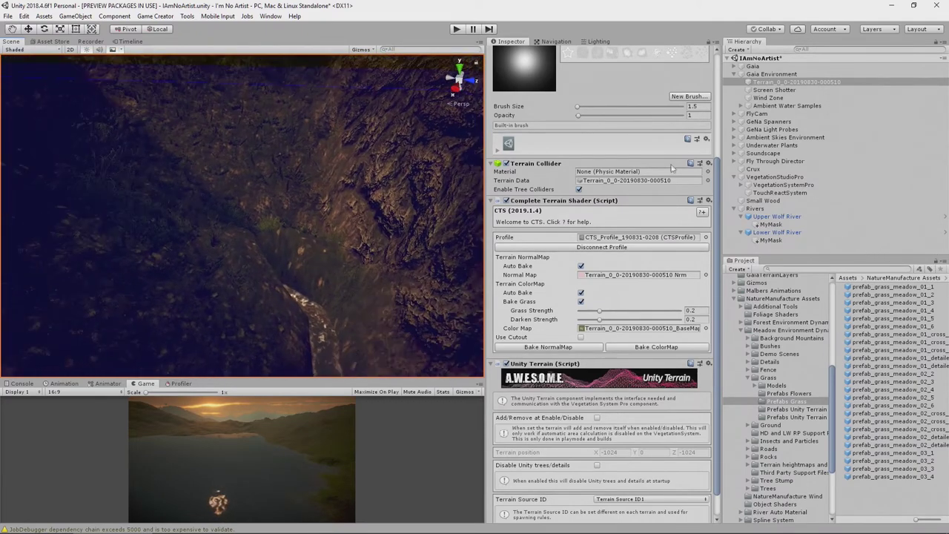
pyautogui.moveTo(249, 290); pyautogui.dragTo(214, 287, button='right')
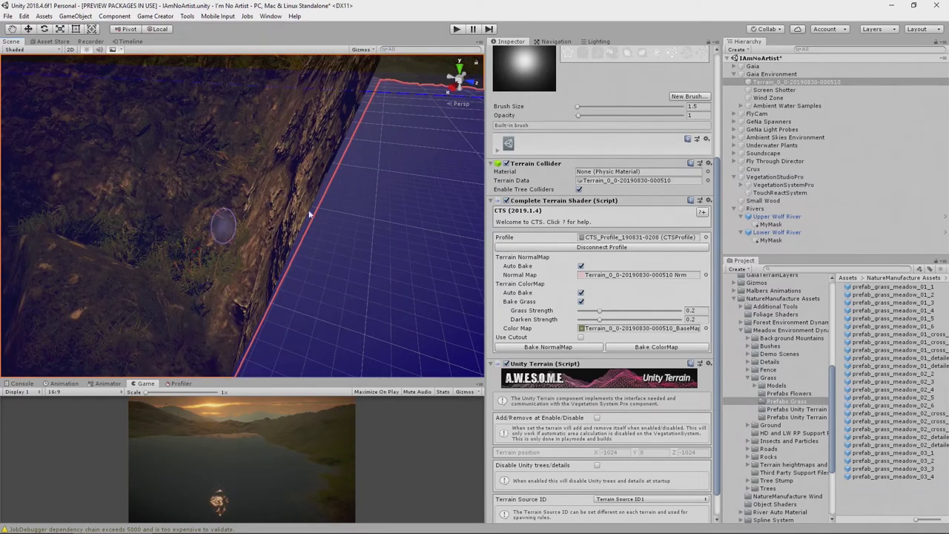
pyautogui.moveTo(354, 186); pyautogui.dragTo(351, 183, button='right')
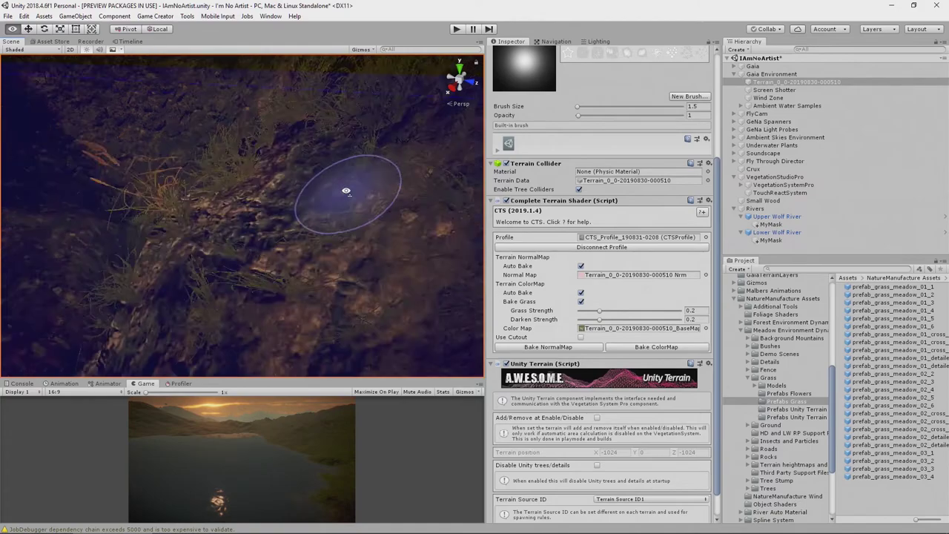